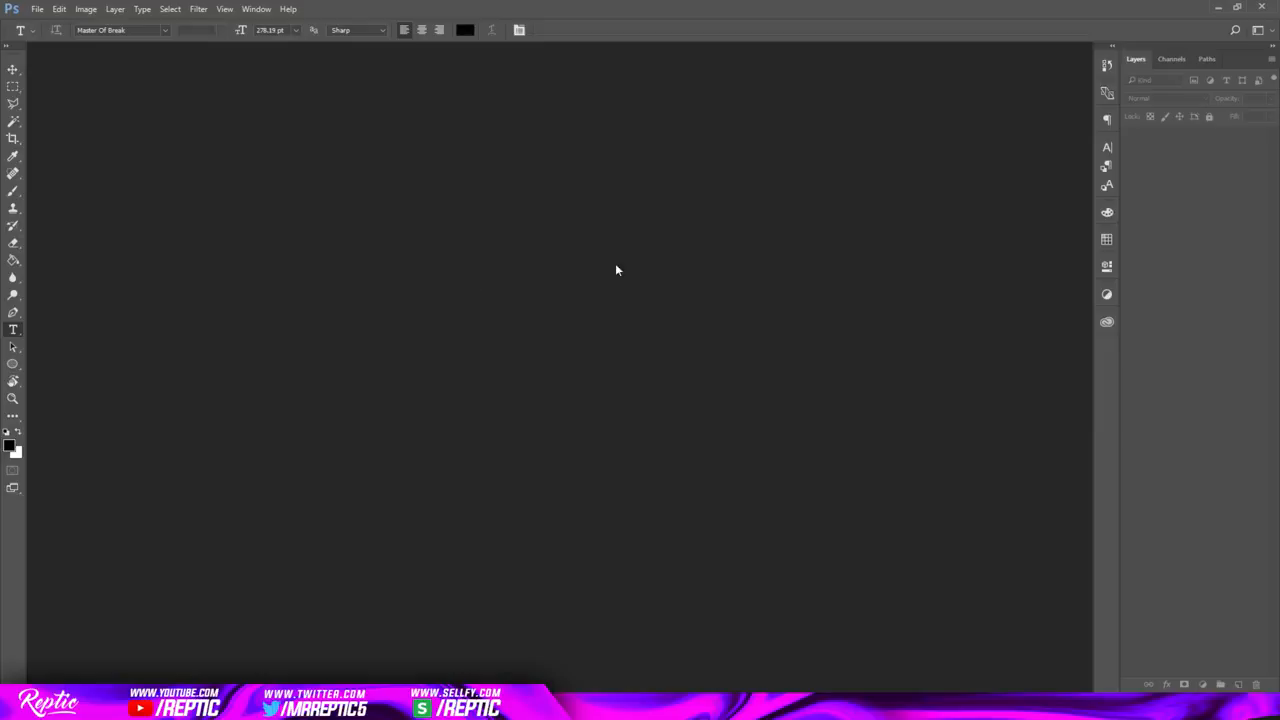
# - Create a new 1920 x 1080 pixel RGB document with a white background
pyautogui.click(37, 10)
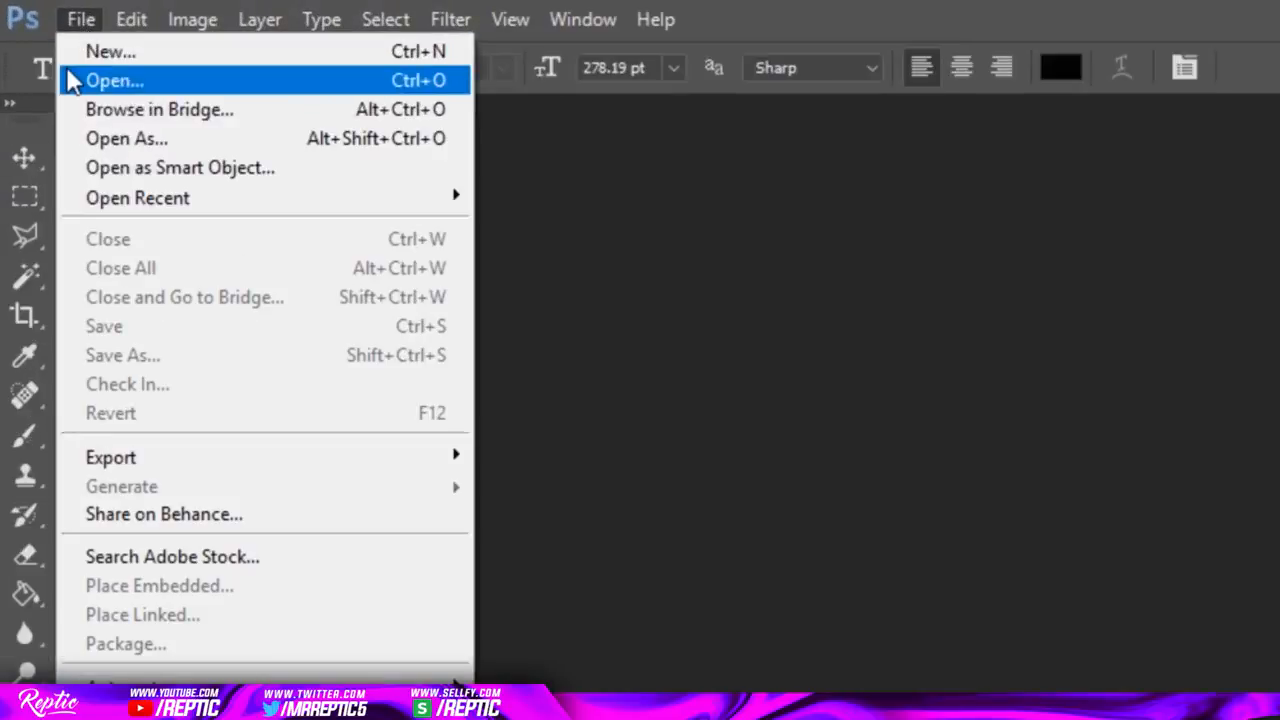
pyautogui.click(90, 56)
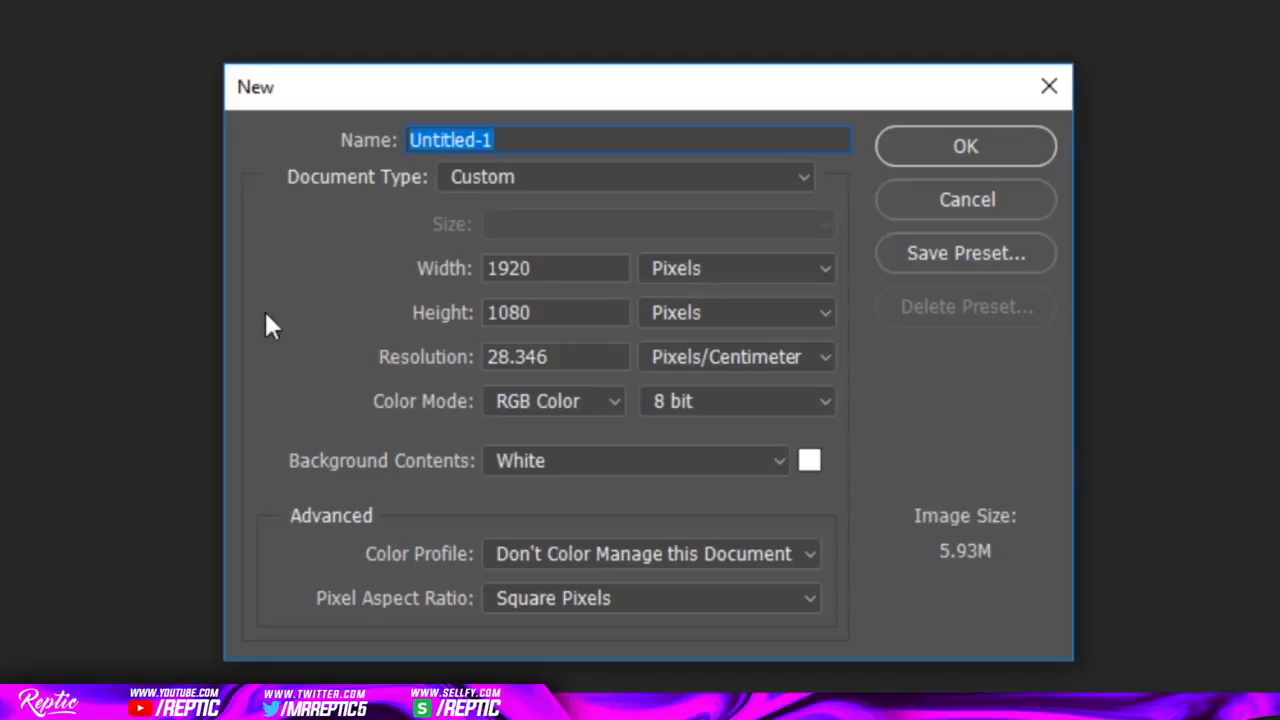
pyautogui.click(996, 150)
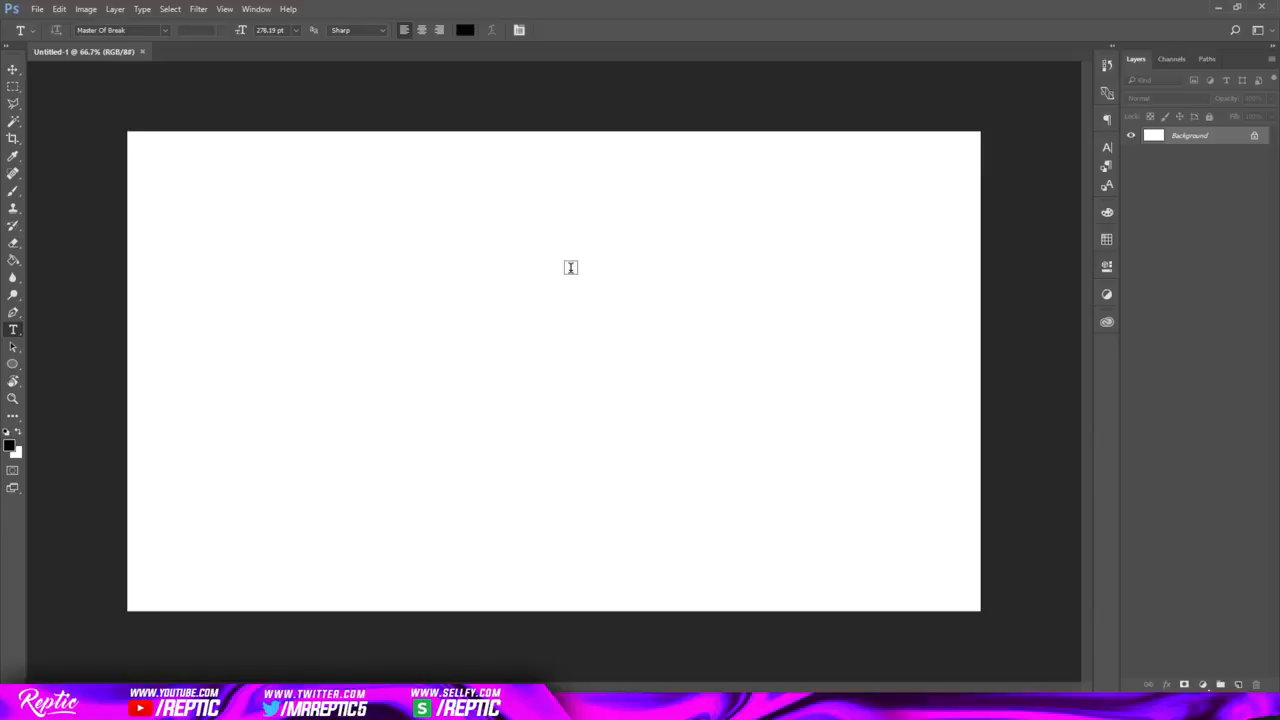
pyautogui.click(685, 482)
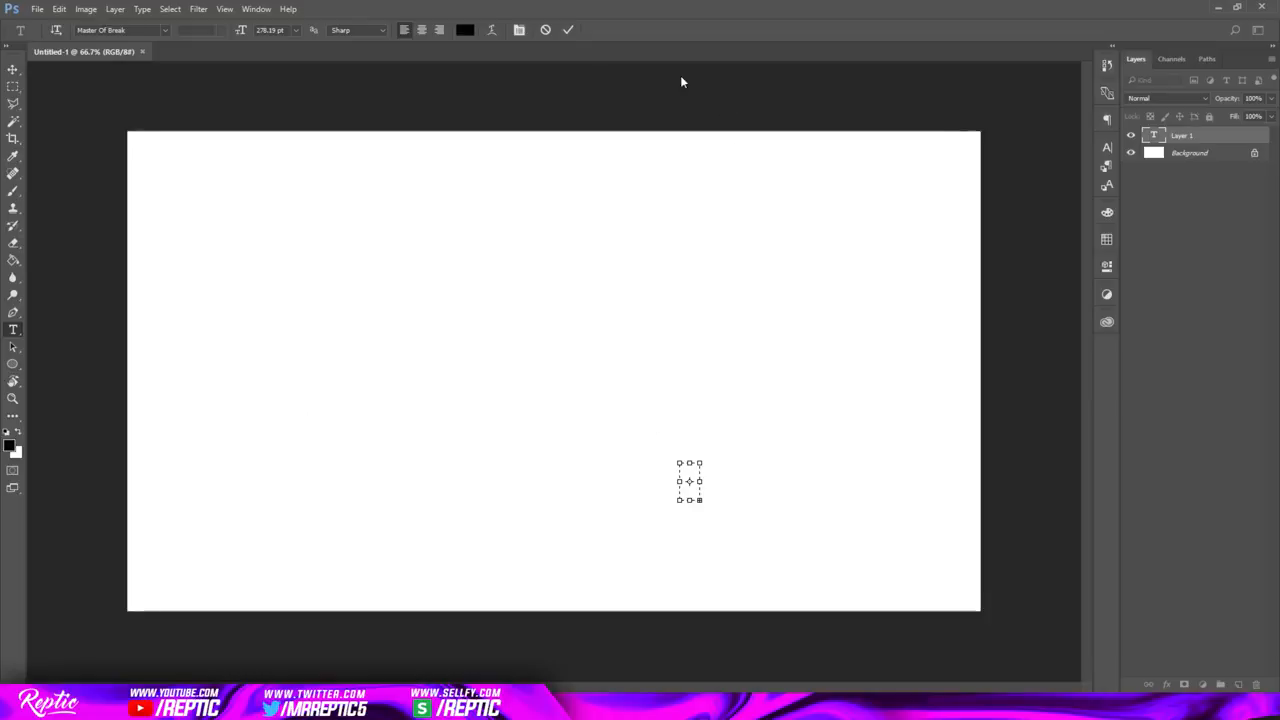
pyautogui.click(545, 30)
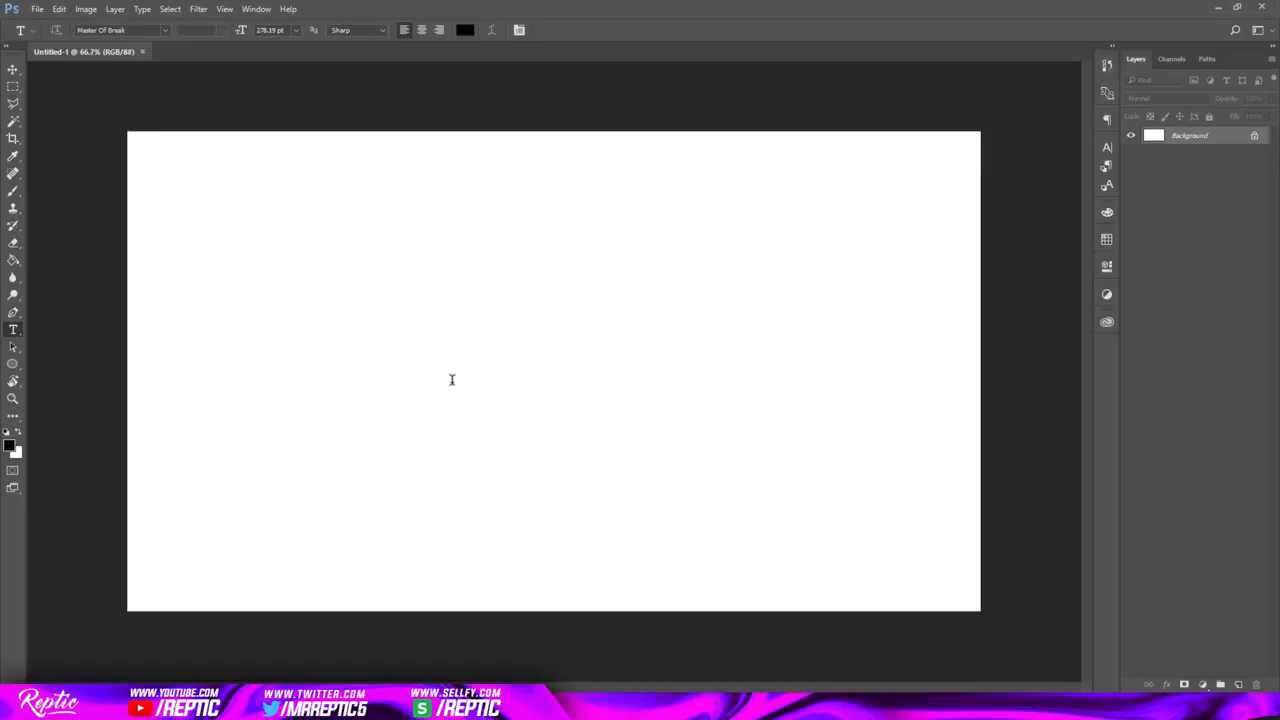
pyautogui.click(450, 384)
pyautogui.click(545, 30)
# - Add a text layer reading "DROP A" in capitals near the middle of the canvas
pyautogui.click(383, 421)
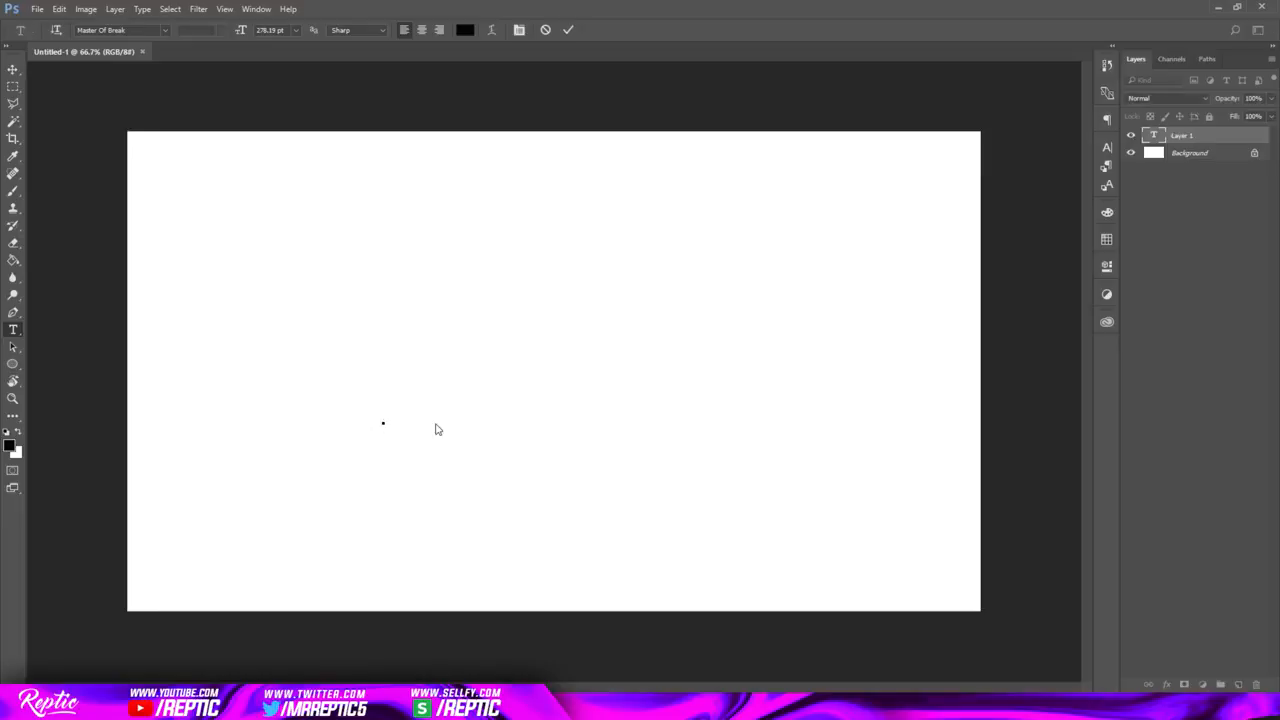
pyautogui.write('drop')
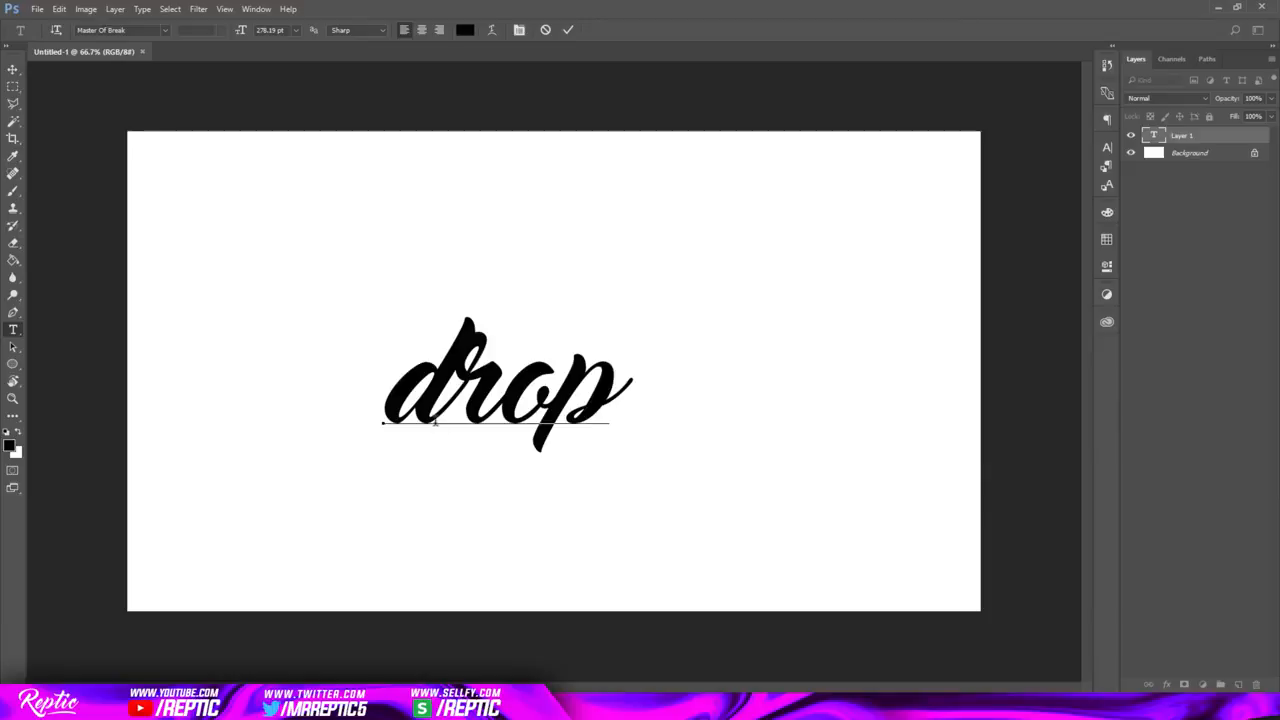
pyautogui.write(' a')
pyautogui.press('BackSpace')
pyautogui.hotkey('ctrl', 'a')
pyautogui.write('DROPA')
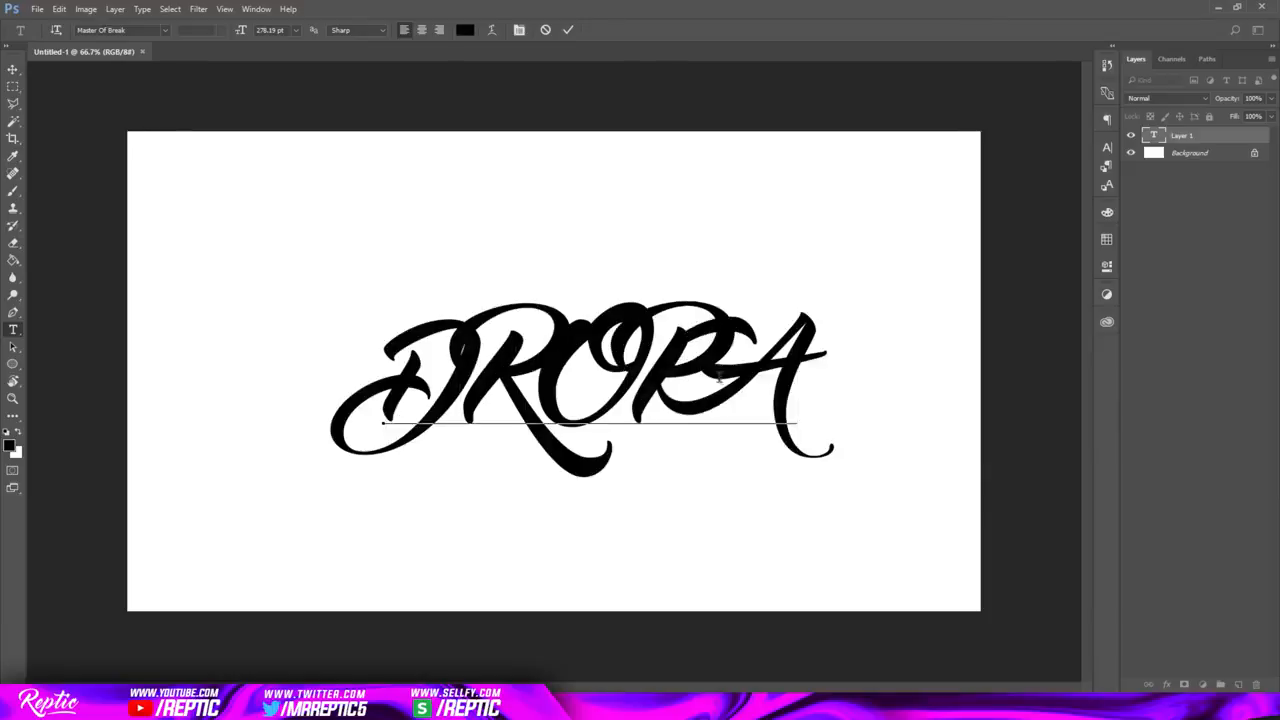
# - Change the font of the "DROP A" text to HarvestItal
pyautogui.hotkey('ctrl', 'a')
pyautogui.click(165, 30)
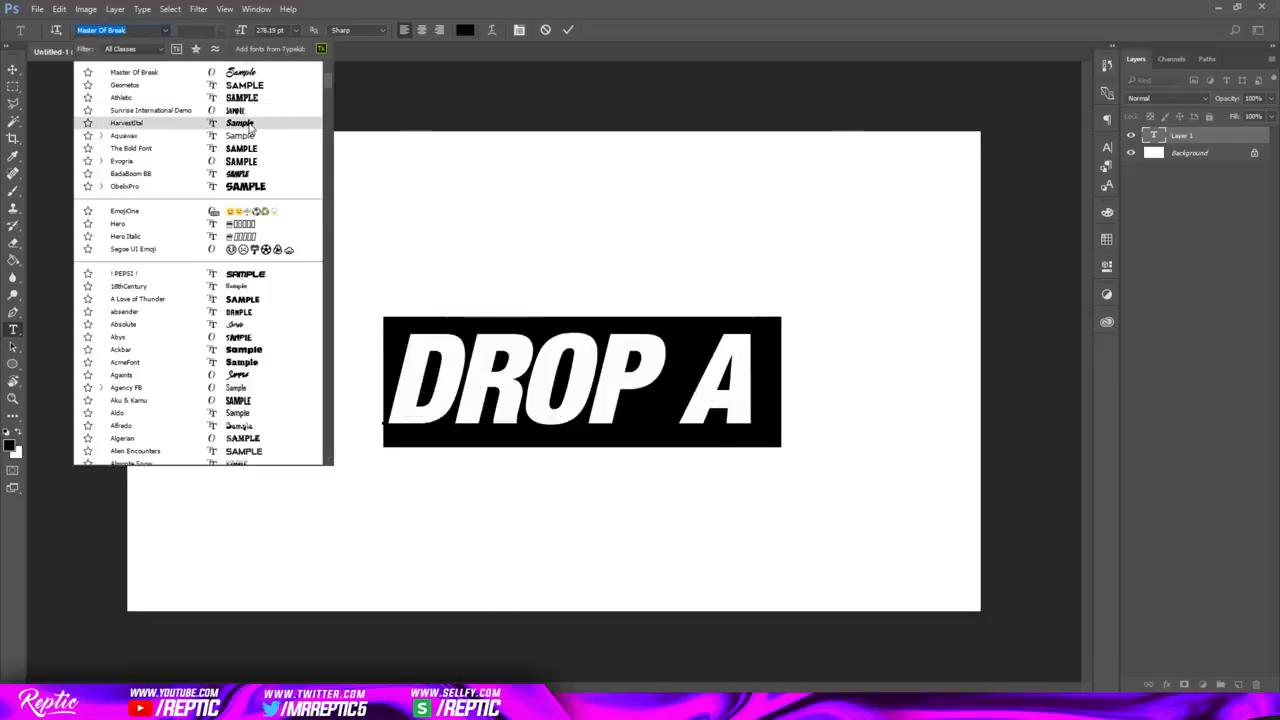
pyautogui.click(251, 124)
pyautogui.click(165, 30)
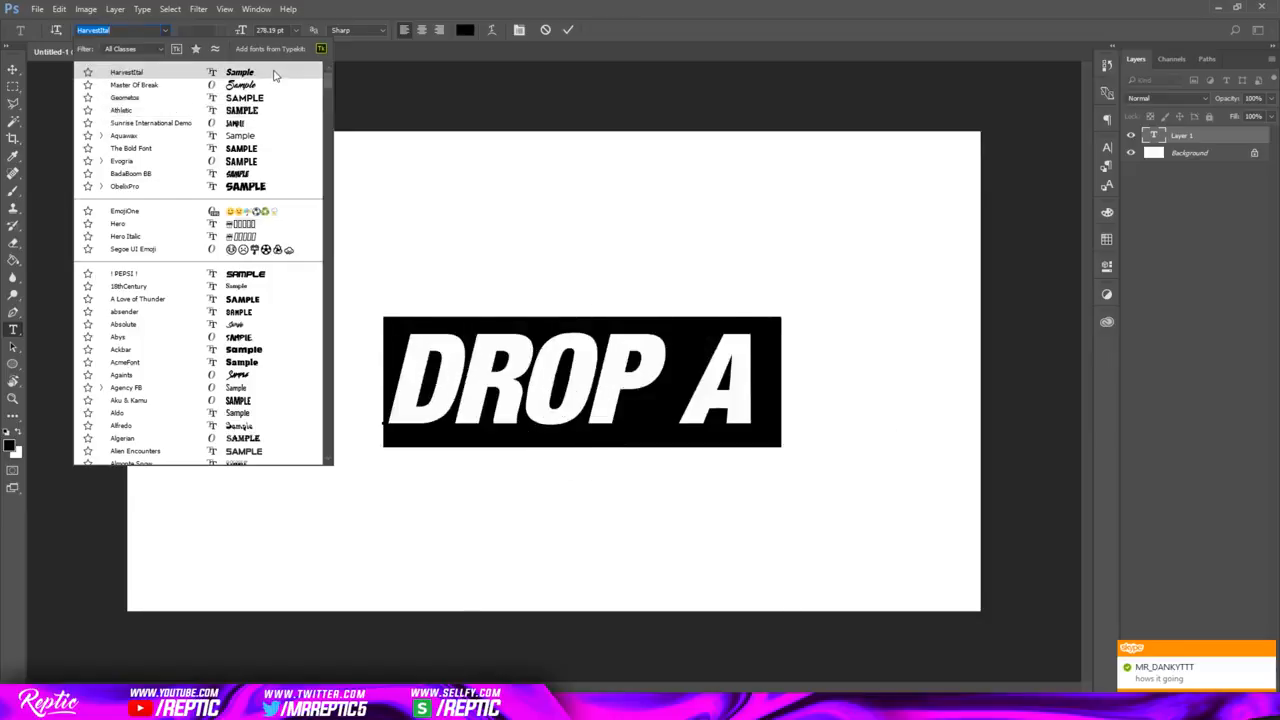
pyautogui.click(275, 73)
pyautogui.click(569, 30)
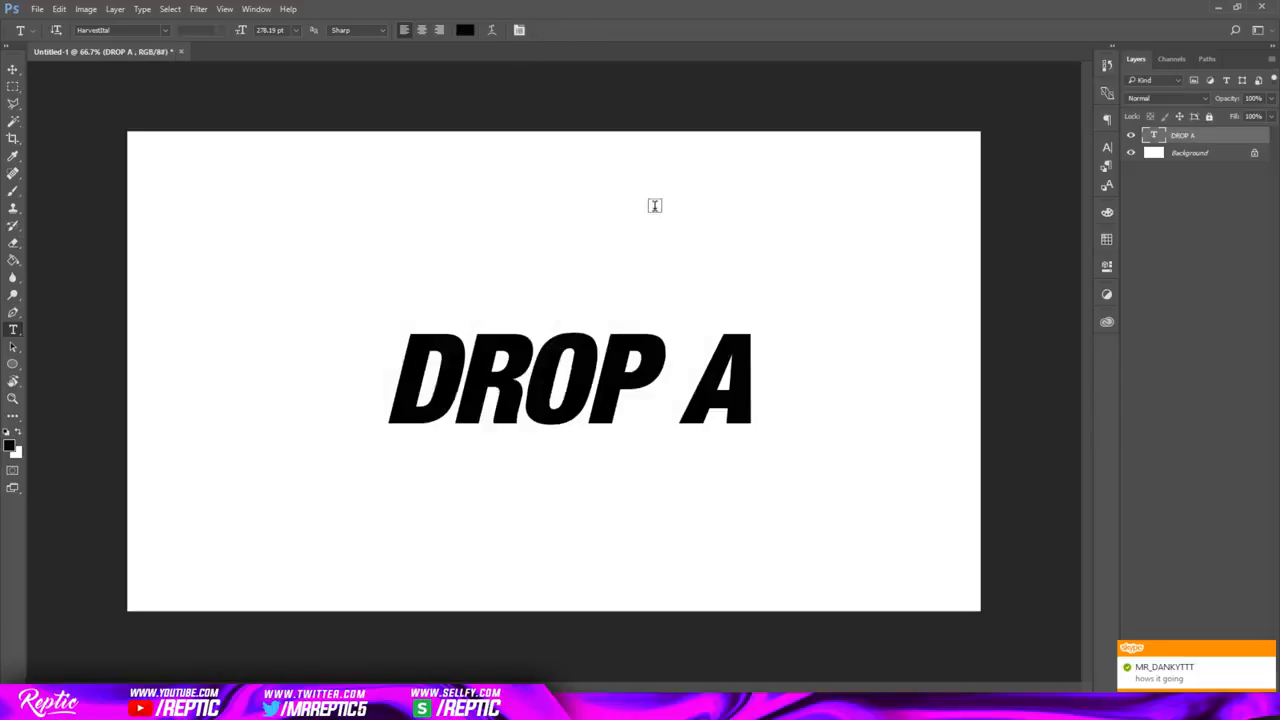
pyautogui.click(1265, 651)
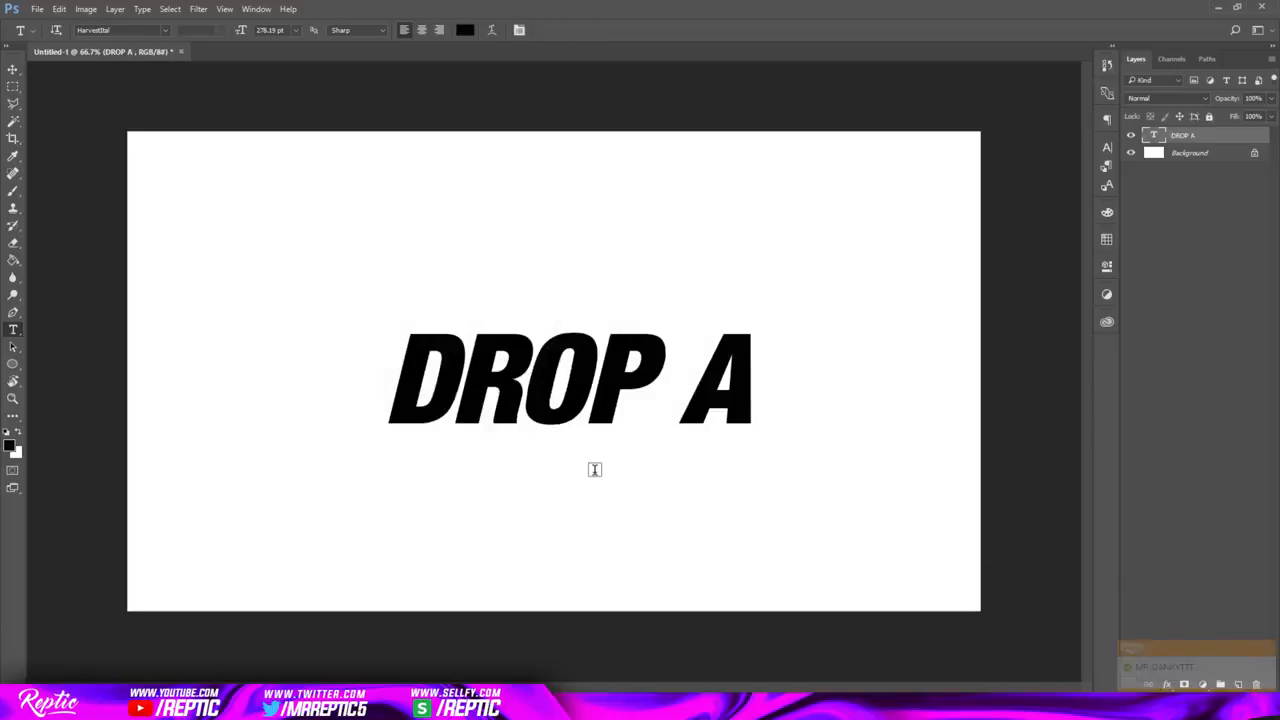
# - Move the "DROP A" text to the canvas's upper-left corner and scale it down proportionally to about 75%
pyautogui.click(421, 404)
pyautogui.hotkey('ctrl', 'a')
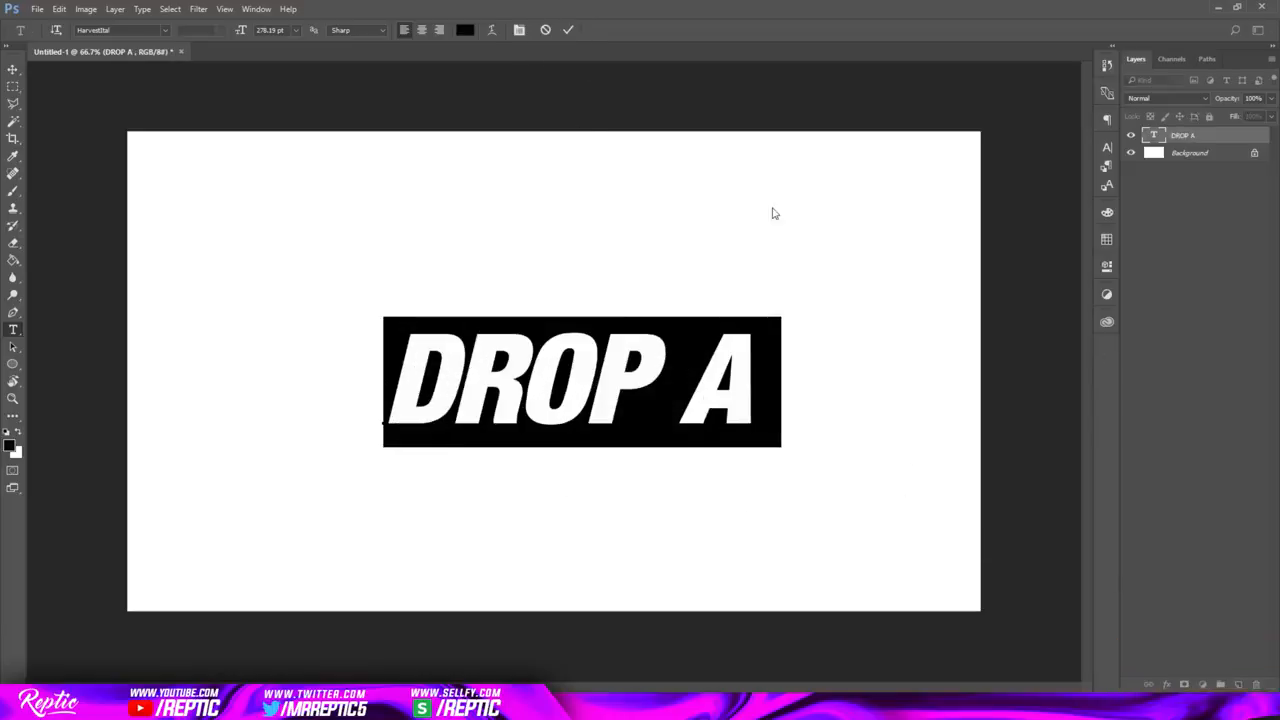
pyautogui.click(568, 29)
pyautogui.hotkey('ctrl', 't')
pyautogui.moveTo(640, 313); pyautogui.dragTo(428, 146)
pyautogui.click(589, 29)
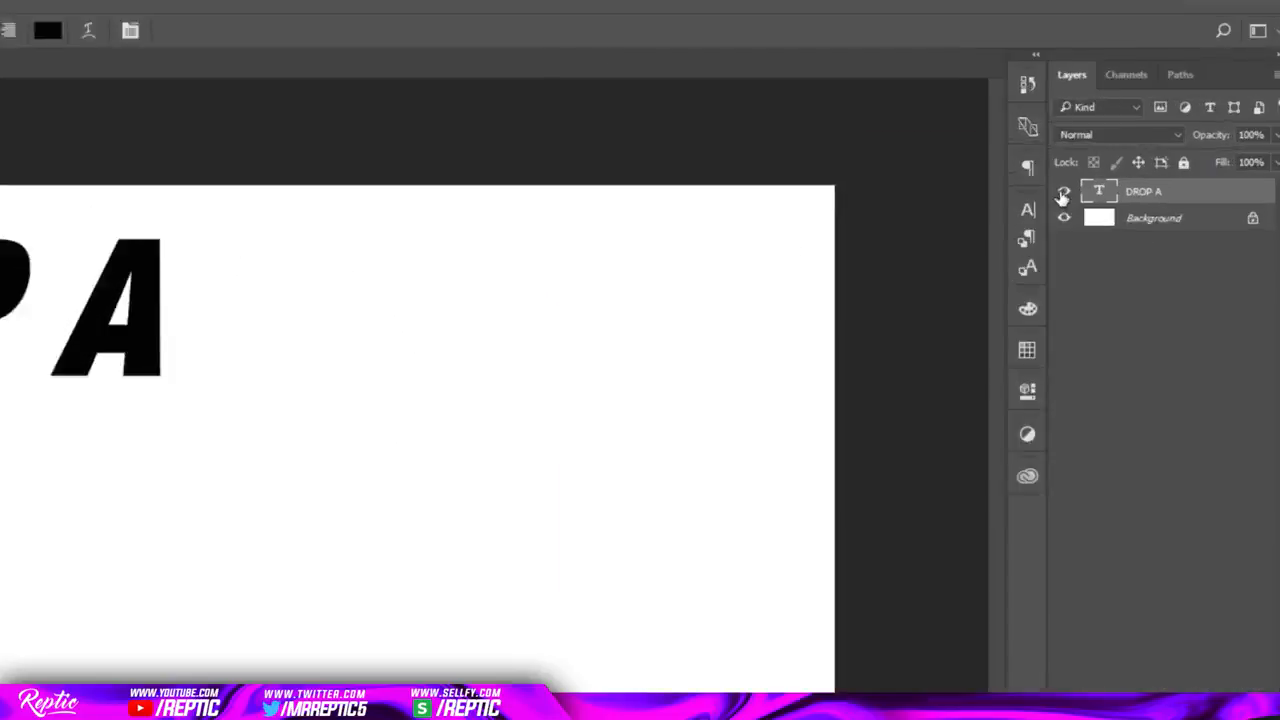
pyautogui.hotkey('ctrl', 't')
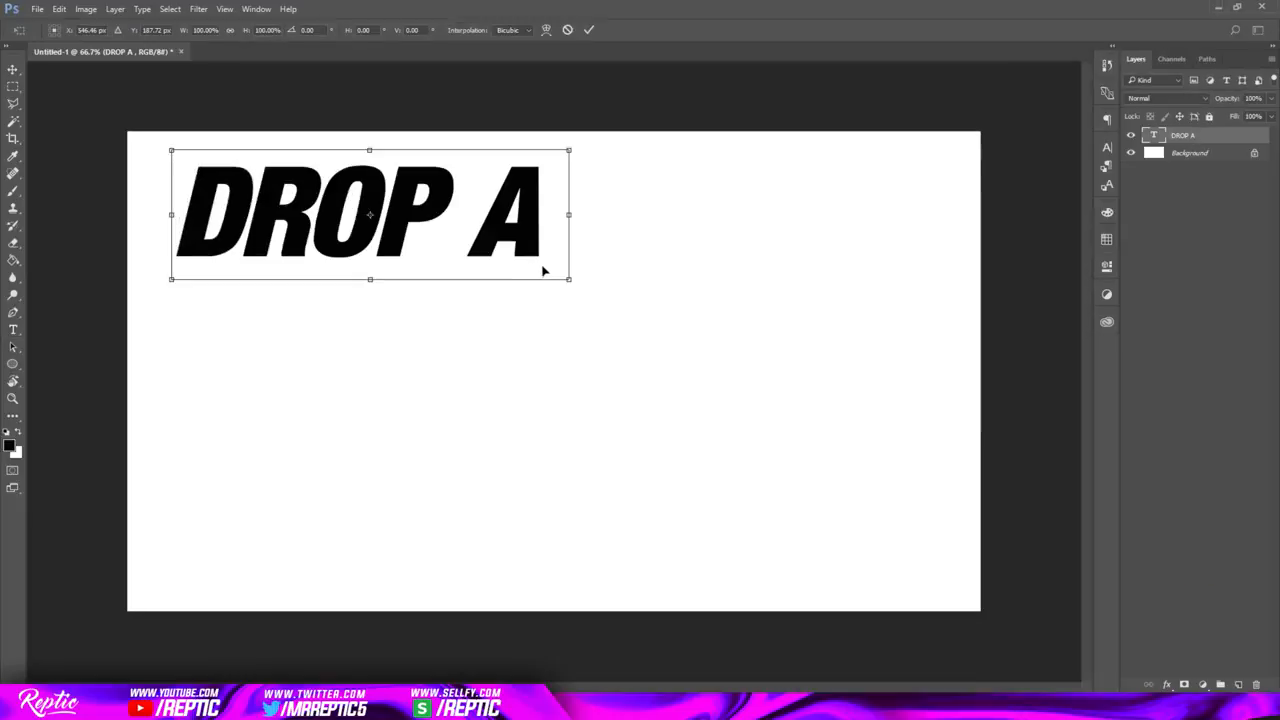
pyautogui.moveTo(569, 280); pyautogui.dragTo(466, 231)
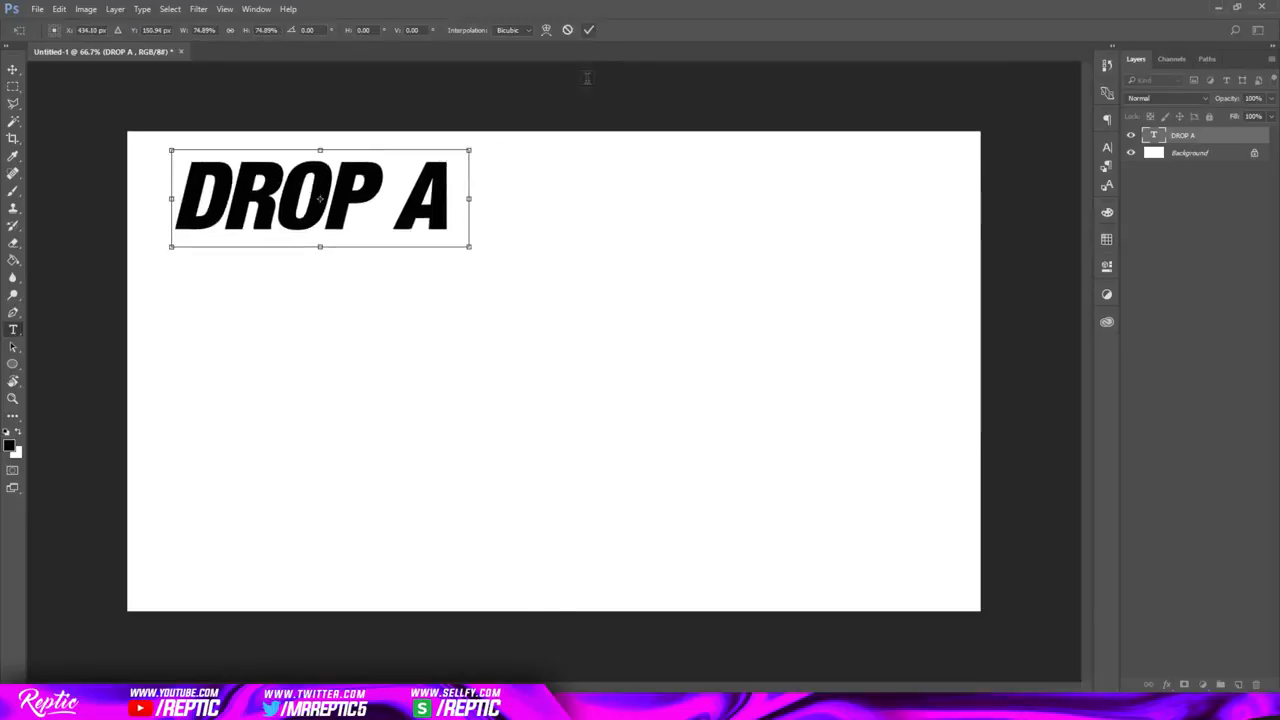
pyautogui.click(589, 29)
# - Add a separate text layer reading "LIKE" in the lower half of the canvas, using the DK Downward Fall font
pyautogui.click(504, 521)
pyautogui.write('LIKE')
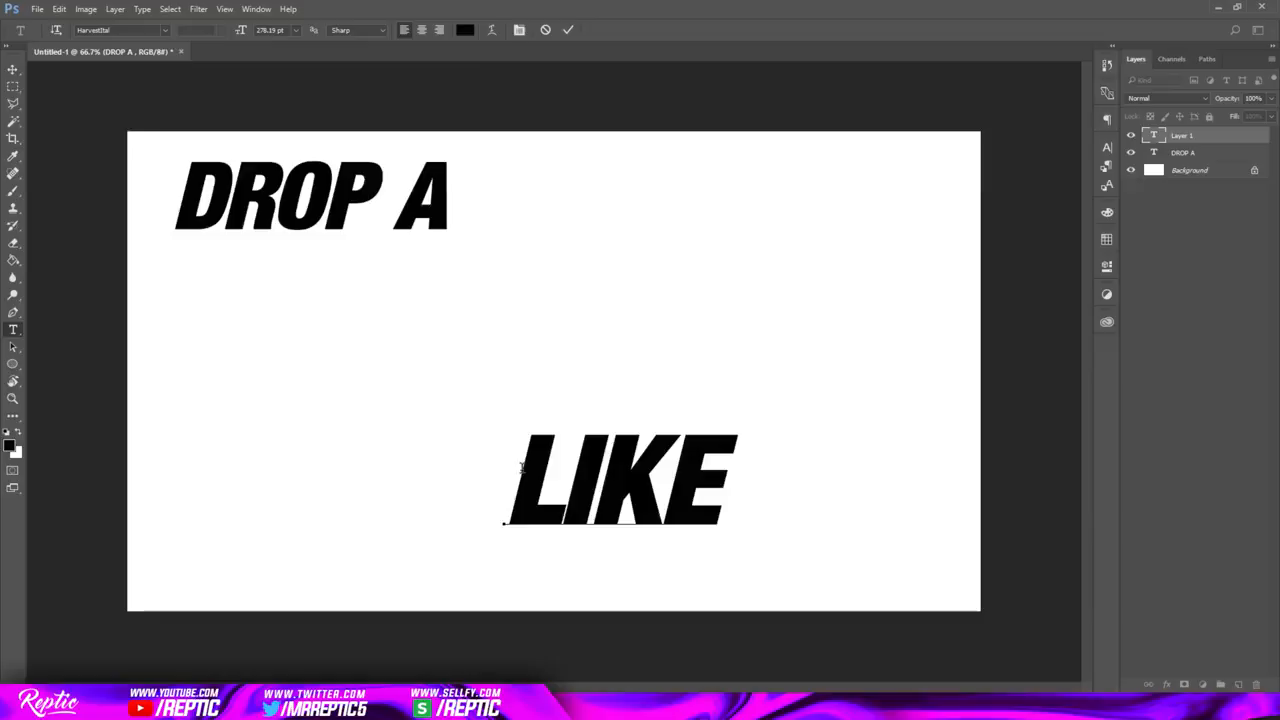
pyautogui.moveTo(522, 514); pyautogui.dragTo(710, 510)
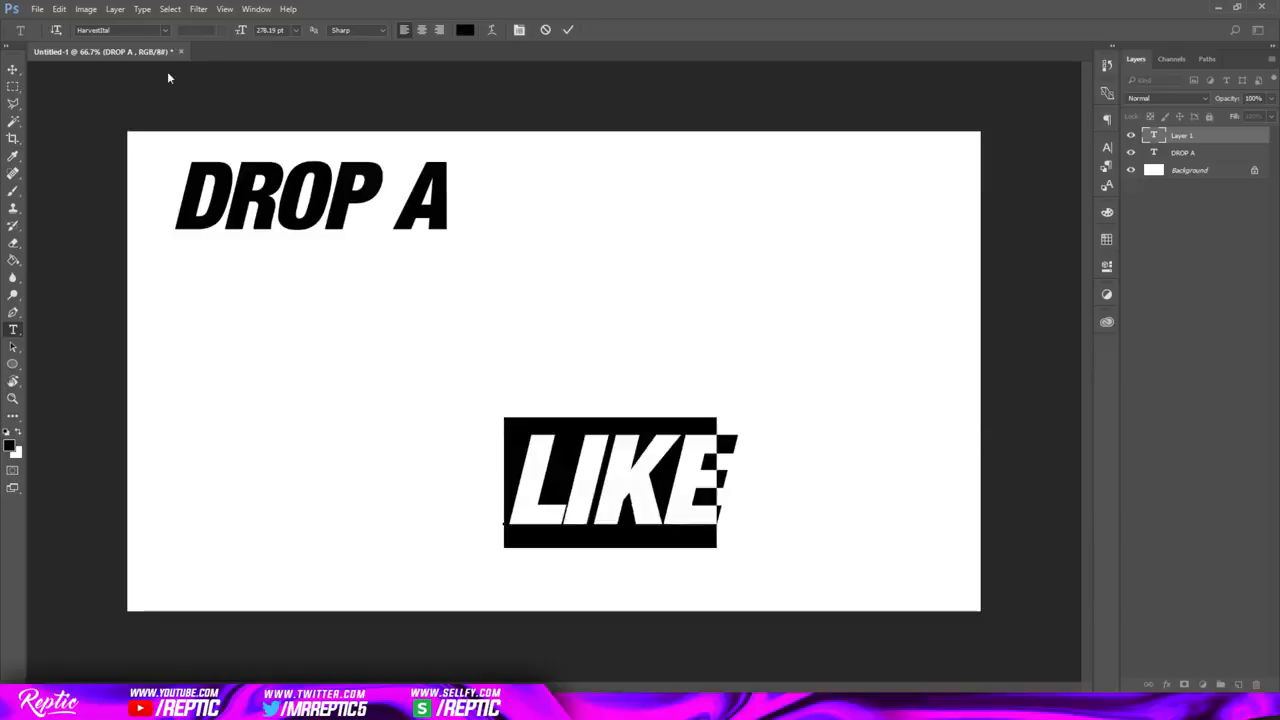
pyautogui.click(166, 30)
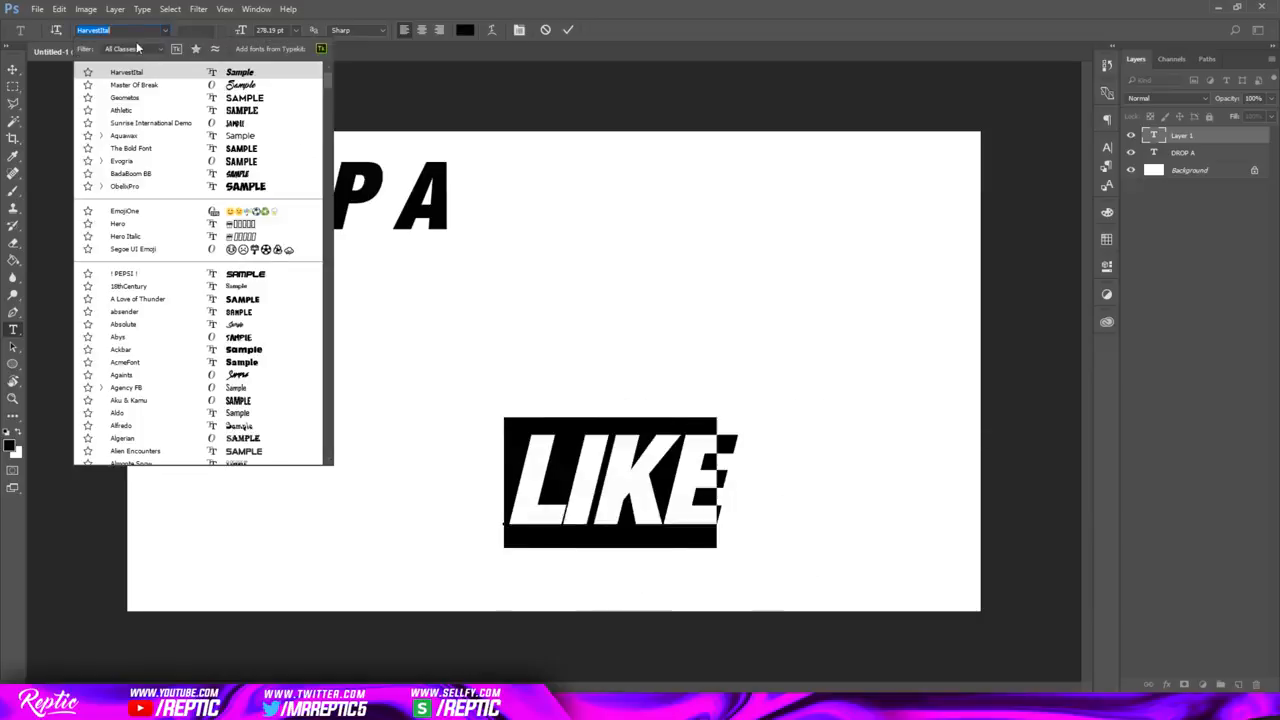
pyautogui.write('DK')
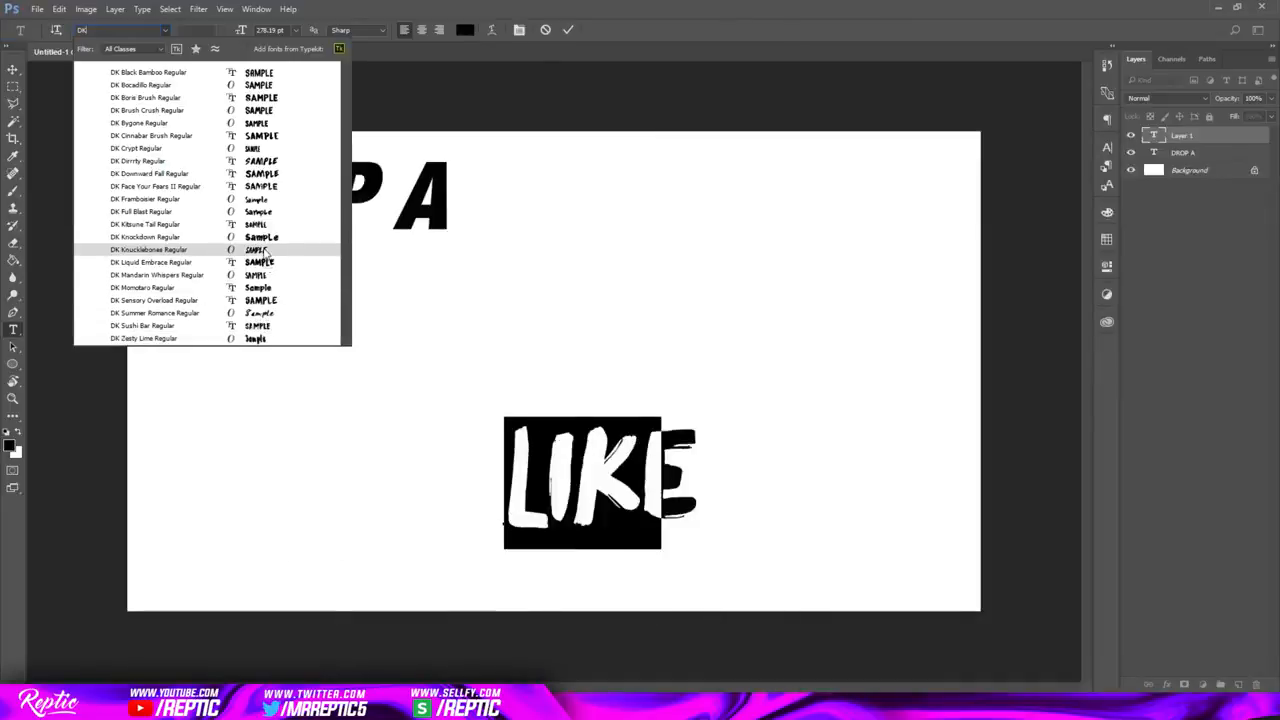
pyautogui.click(275, 177)
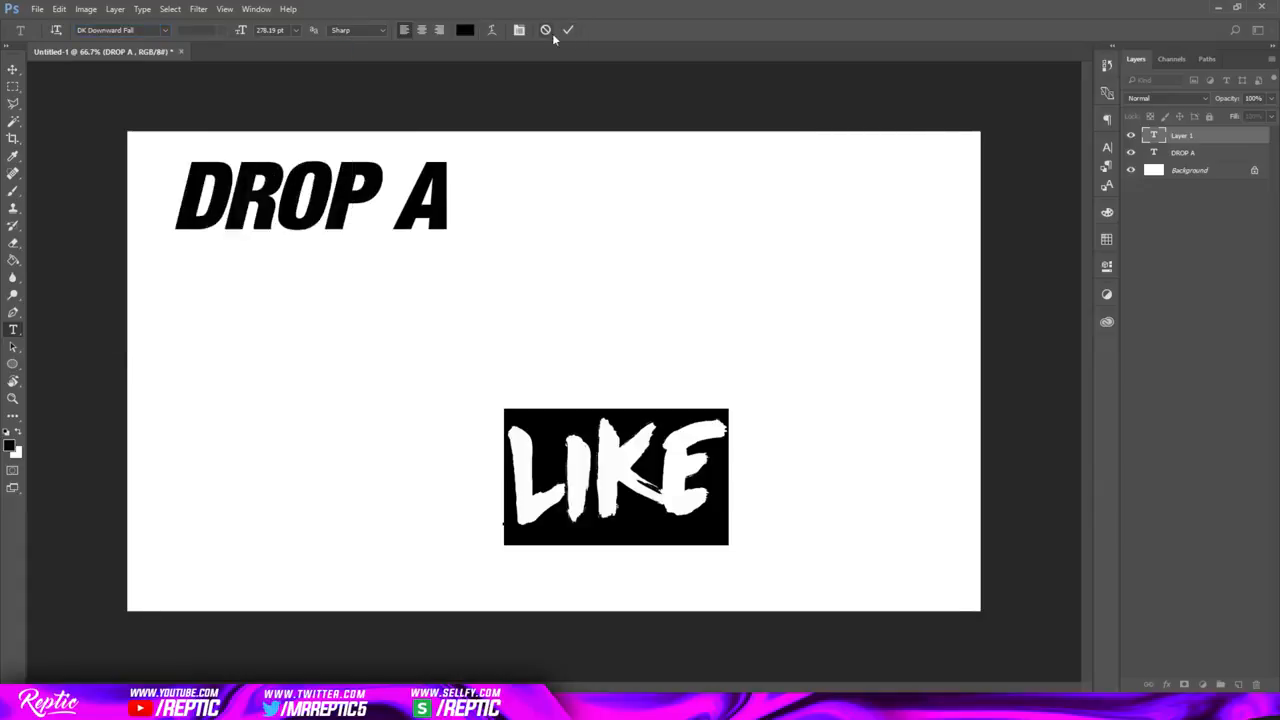
pyautogui.click(568, 30)
# - Enlarge the "LIKE" text proportionally to about 161% and place it directly beneath "DROP A"
pyautogui.hotkey('ctrl', 't')
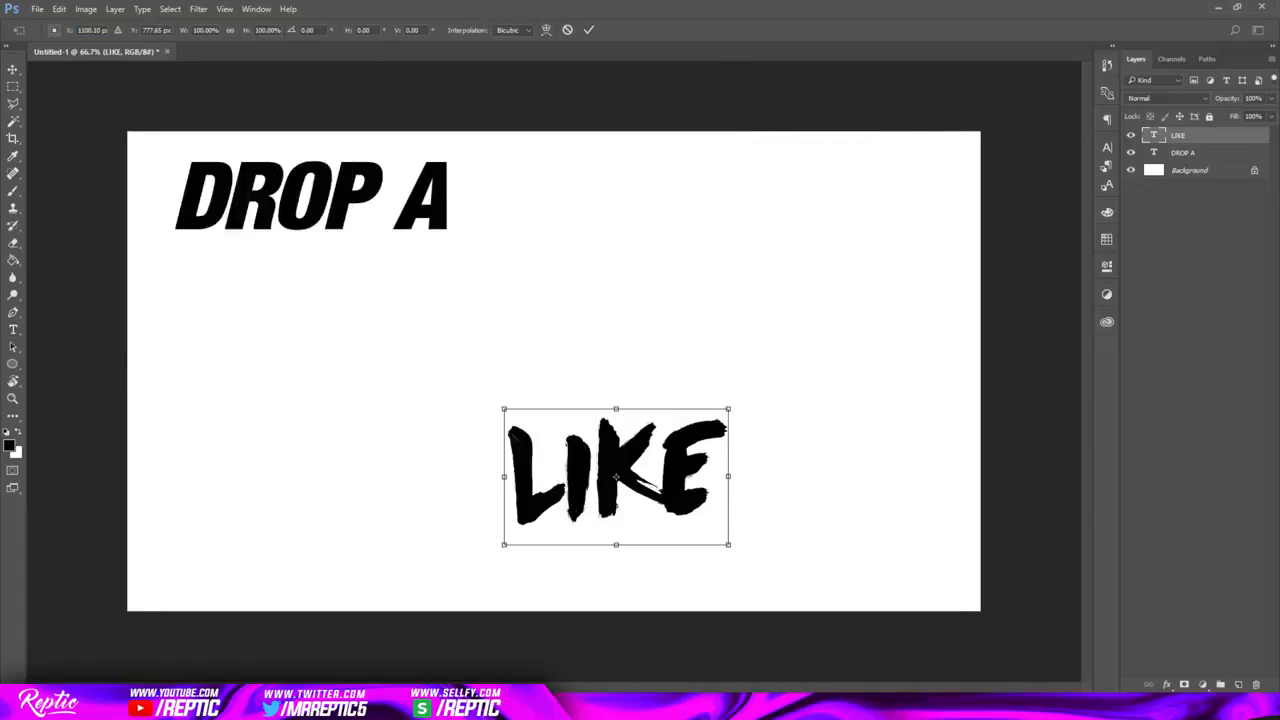
pyautogui.moveTo(504, 409); pyautogui.dragTo(367, 326)
pyautogui.moveTo(503, 371); pyautogui.dragTo(275, 275)
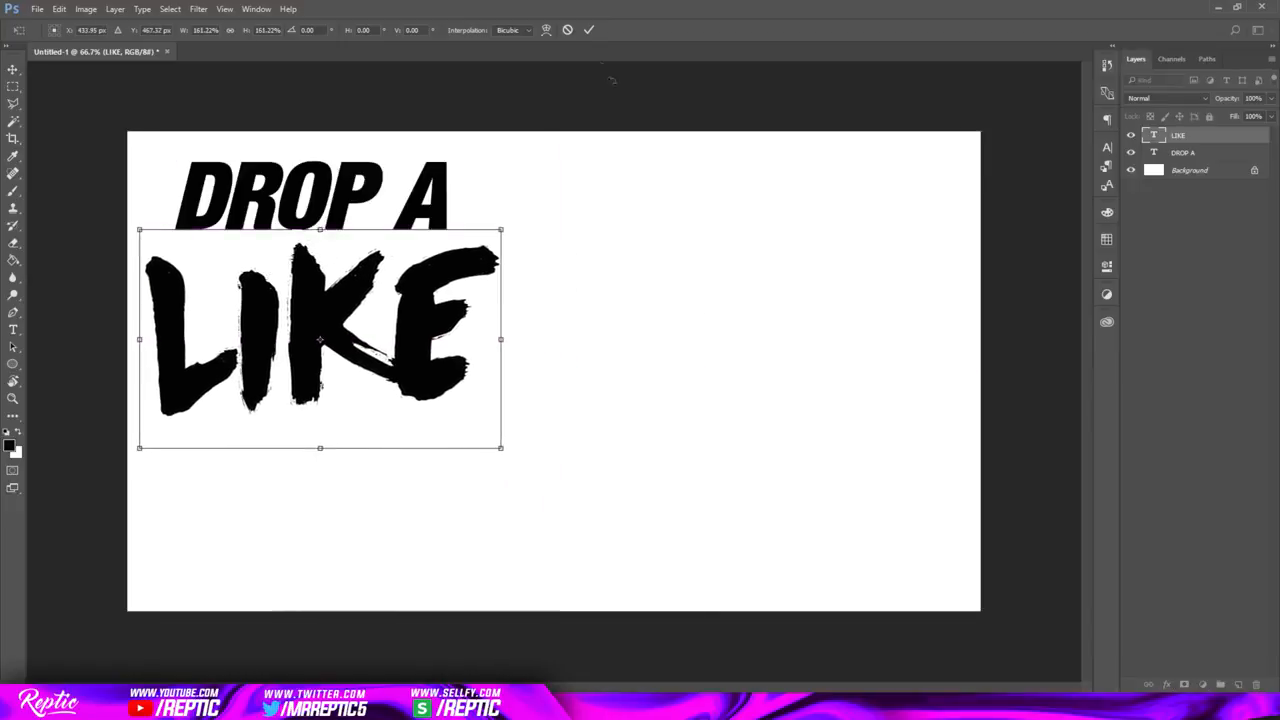
pyautogui.click(588, 30)
# - Move the "LIKE" text to the middle of the canvas and reduce it proportionally to about 368 pt
pyautogui.hotkey('ctrl', 't')
pyautogui.moveTo(430, 300); pyautogui.dragTo(676, 364)
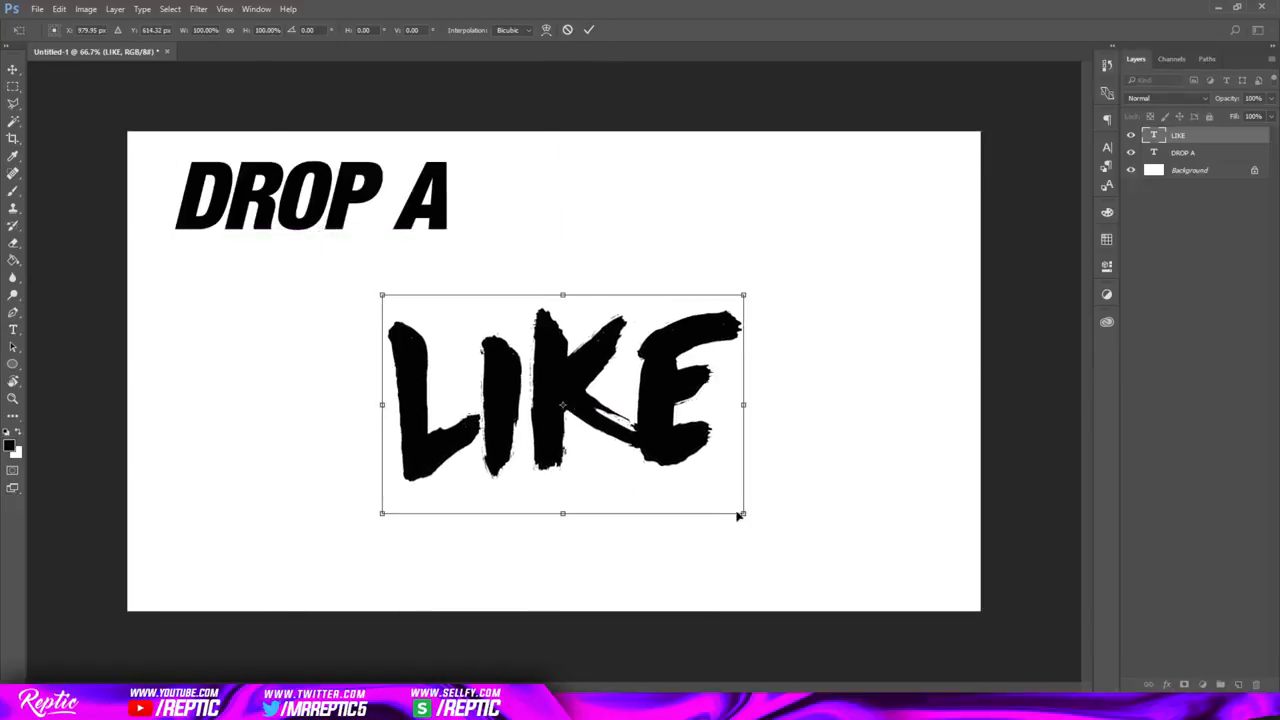
pyautogui.moveTo(742, 513); pyautogui.dragTo(680, 474)
pyautogui.moveTo(580, 389); pyautogui.dragTo(603, 435)
pyautogui.click(589, 30)
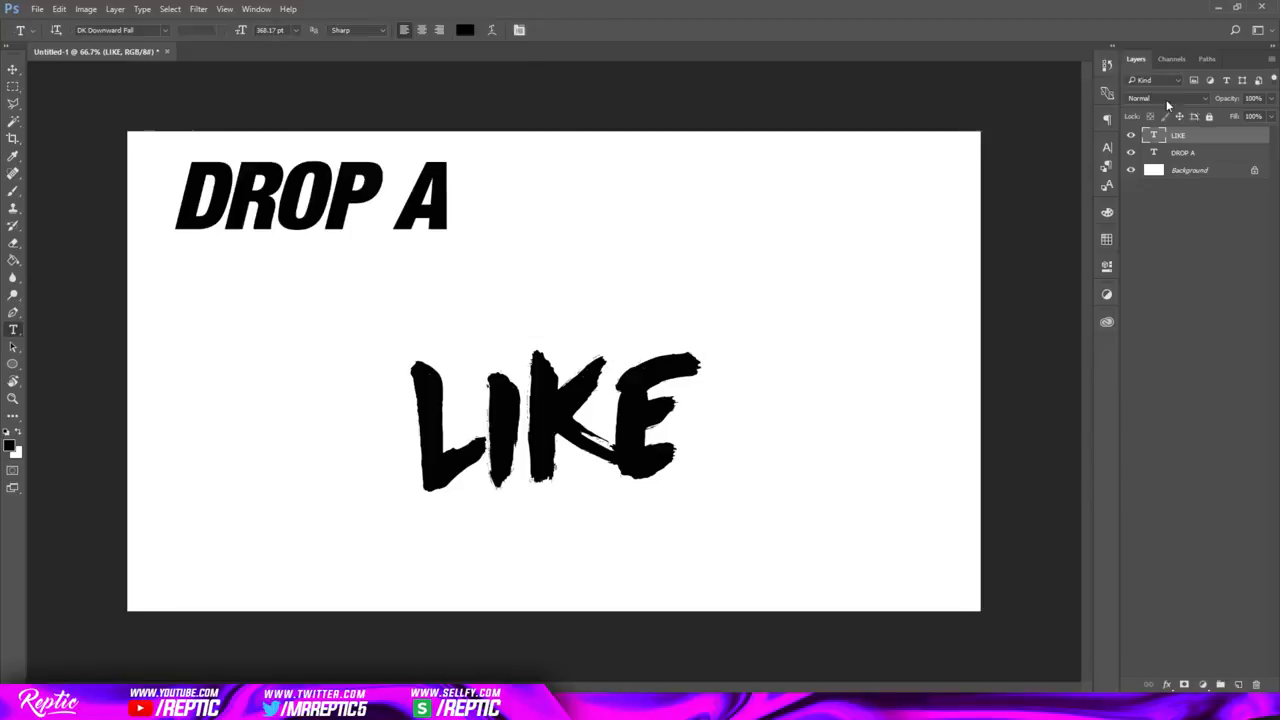
# - Move the "DROP A" text directly above "LIKE" in the middle of the canvas
pyautogui.click(1183, 152)
pyautogui.hotkey('ctrl', 't')
pyautogui.moveTo(404, 191); pyautogui.dragTo(630, 298)
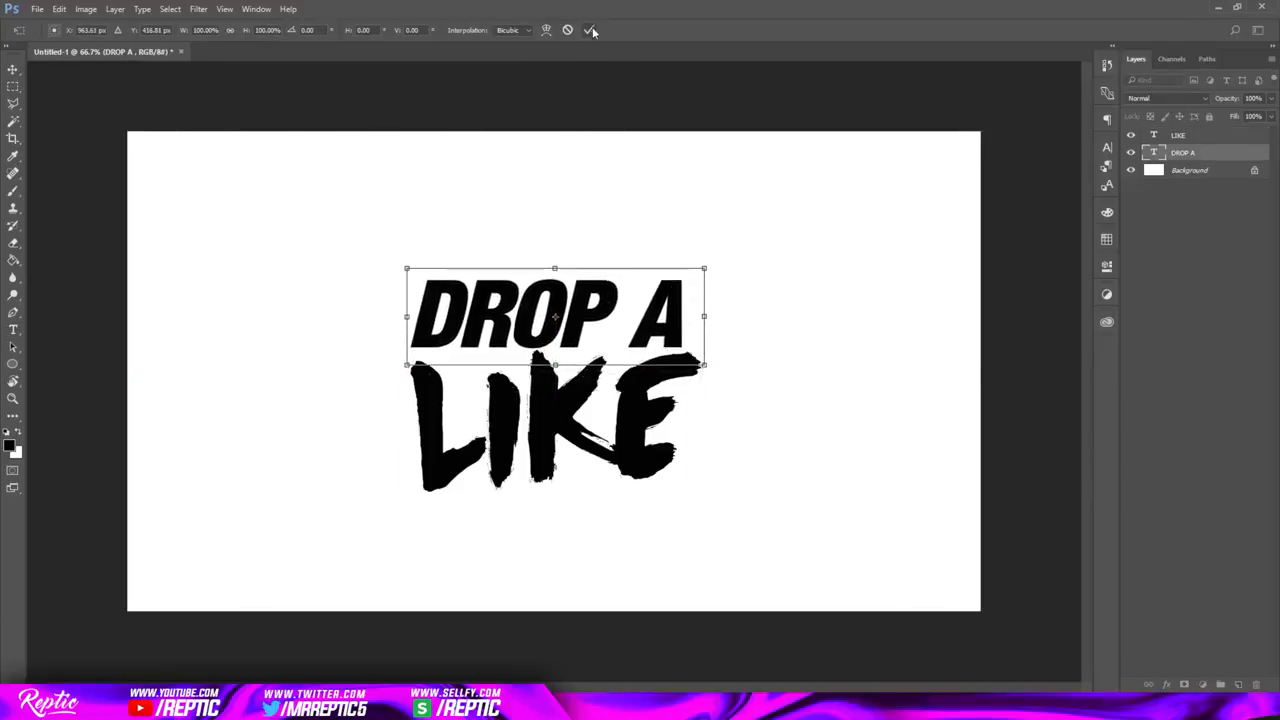
pyautogui.click(589, 30)
pyautogui.press('t')
pyautogui.click(450, 316)
pyautogui.hotkey('ctrl', 'a')
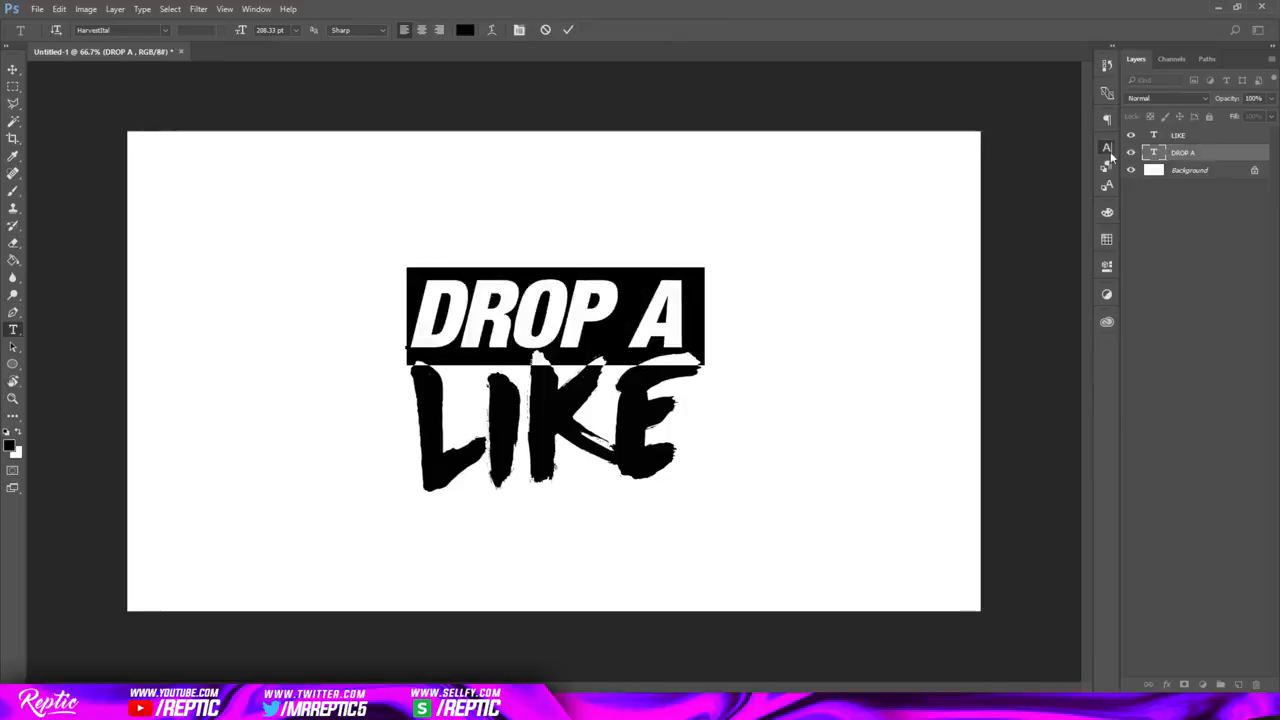
pyautogui.click(1109, 149)
pyautogui.click(1069, 143)
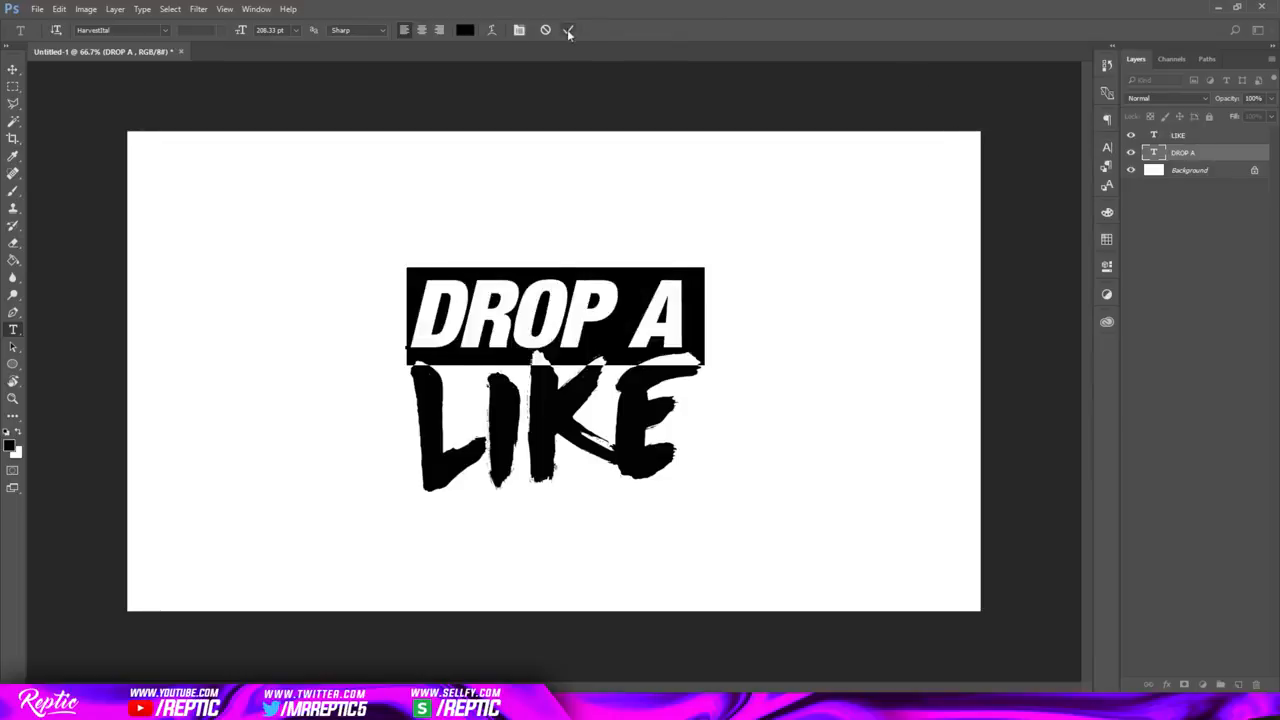
pyautogui.click(568, 30)
# - Scale "DROP A" down to about 190.6 pt and skew it so its italic letters stand upright above "LIKE"
pyautogui.hotkey('ctrl', 't')
pyautogui.moveTo(553, 271); pyautogui.dragTo(598, 287)
pyautogui.moveTo(393, 264); pyautogui.dragTo(379, 259)
pyautogui.moveTo(421, 276); pyautogui.dragTo(425, 277)
pyautogui.moveTo(384, 261); pyautogui.dragTo(414, 296)
pyautogui.click(589, 30)
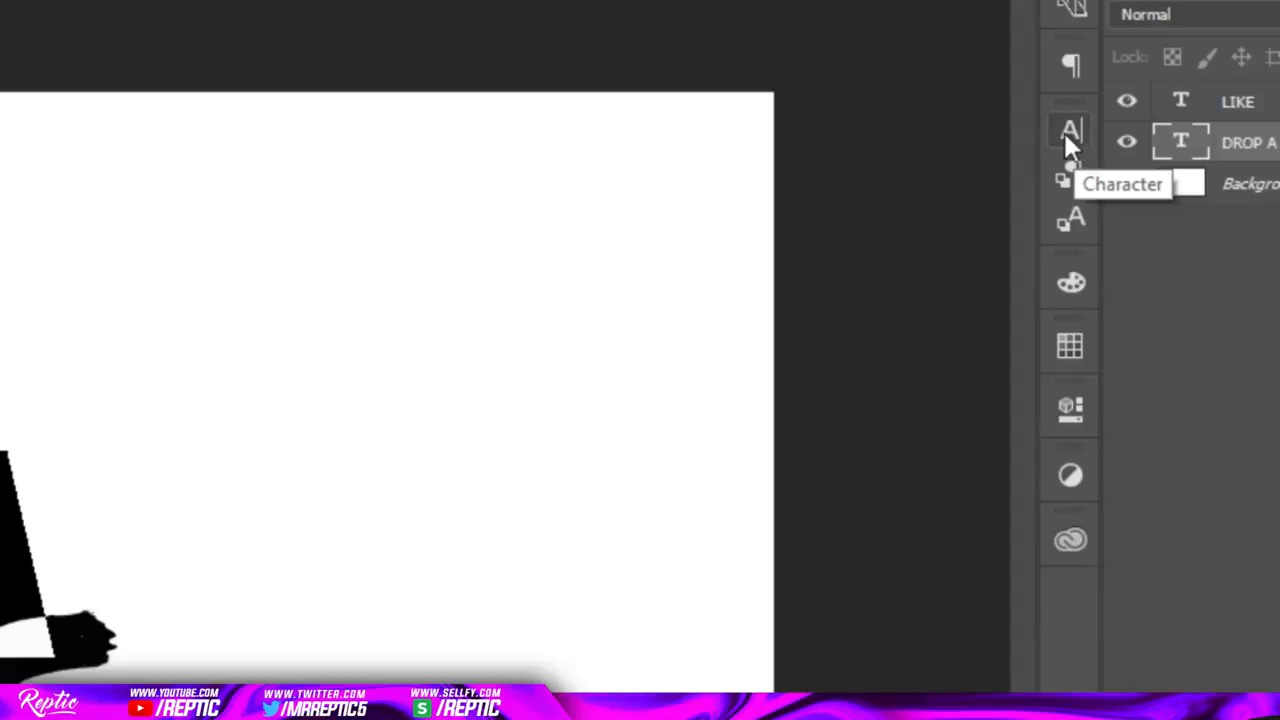
# - Set the letter tracking of the "DROP A" text to 60
pyautogui.click(1071, 132)
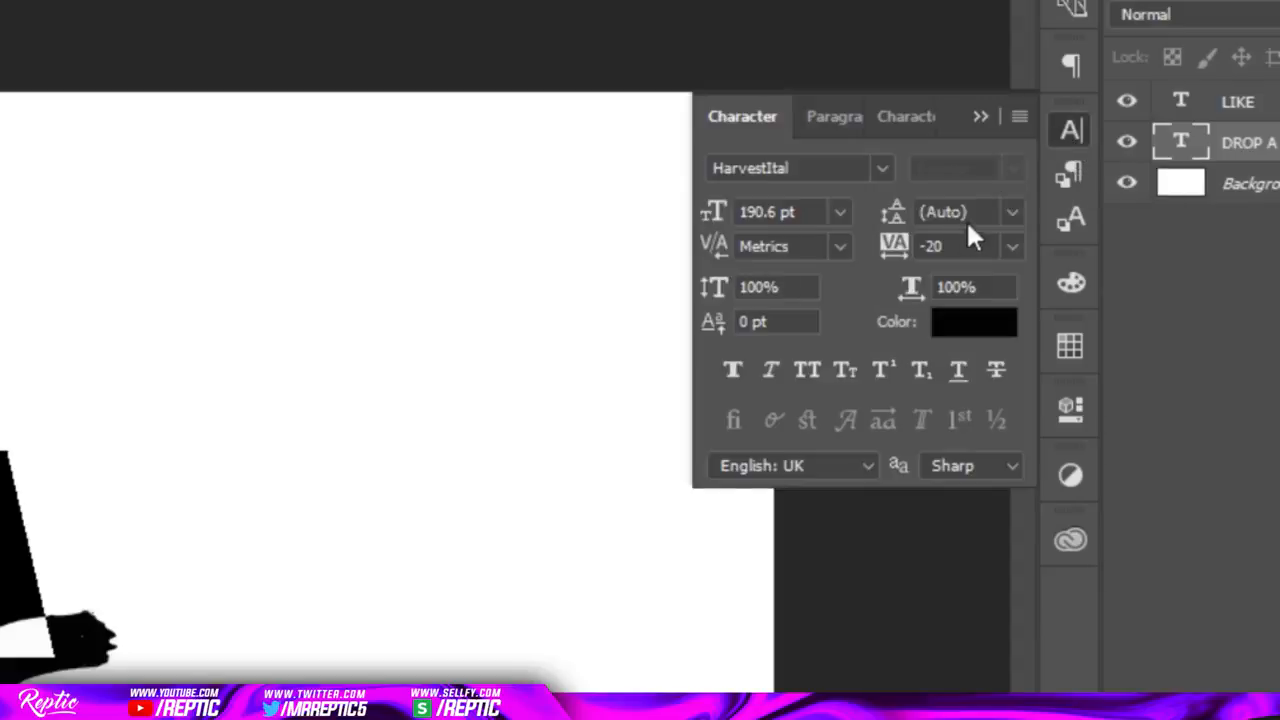
pyautogui.moveTo(903, 246); pyautogui.dragTo(908, 255)
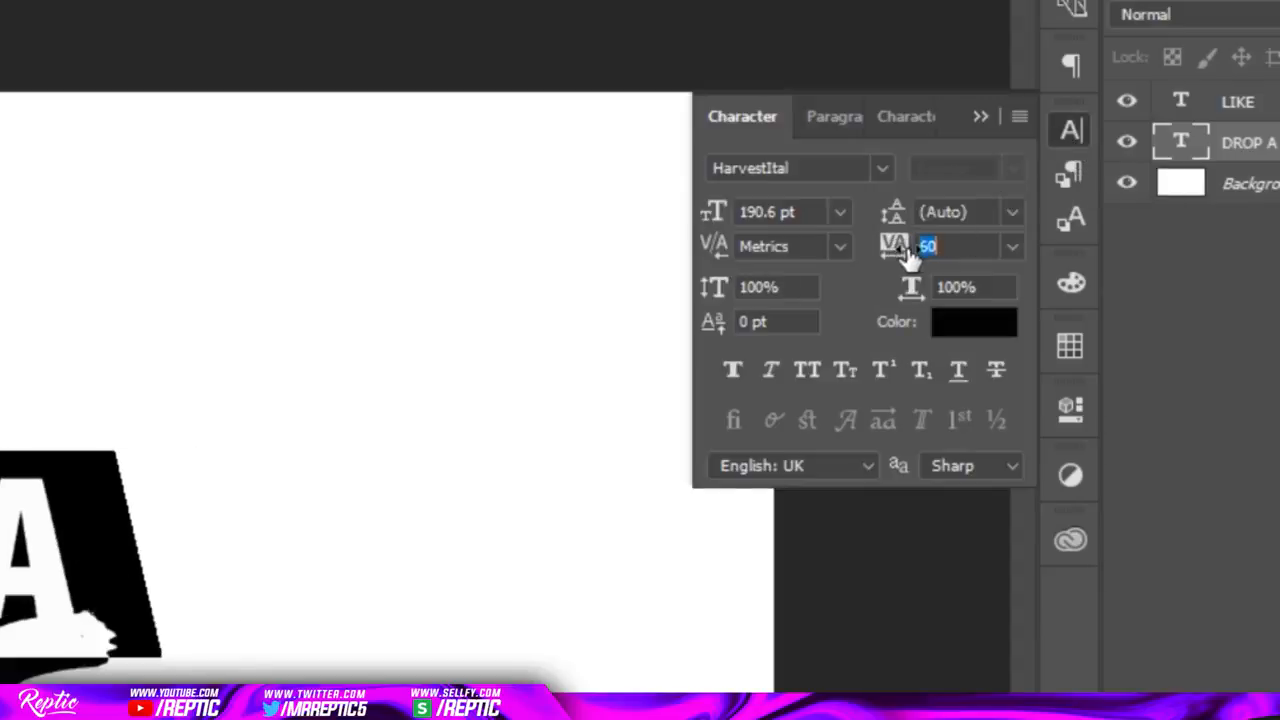
pyautogui.click(983, 117)
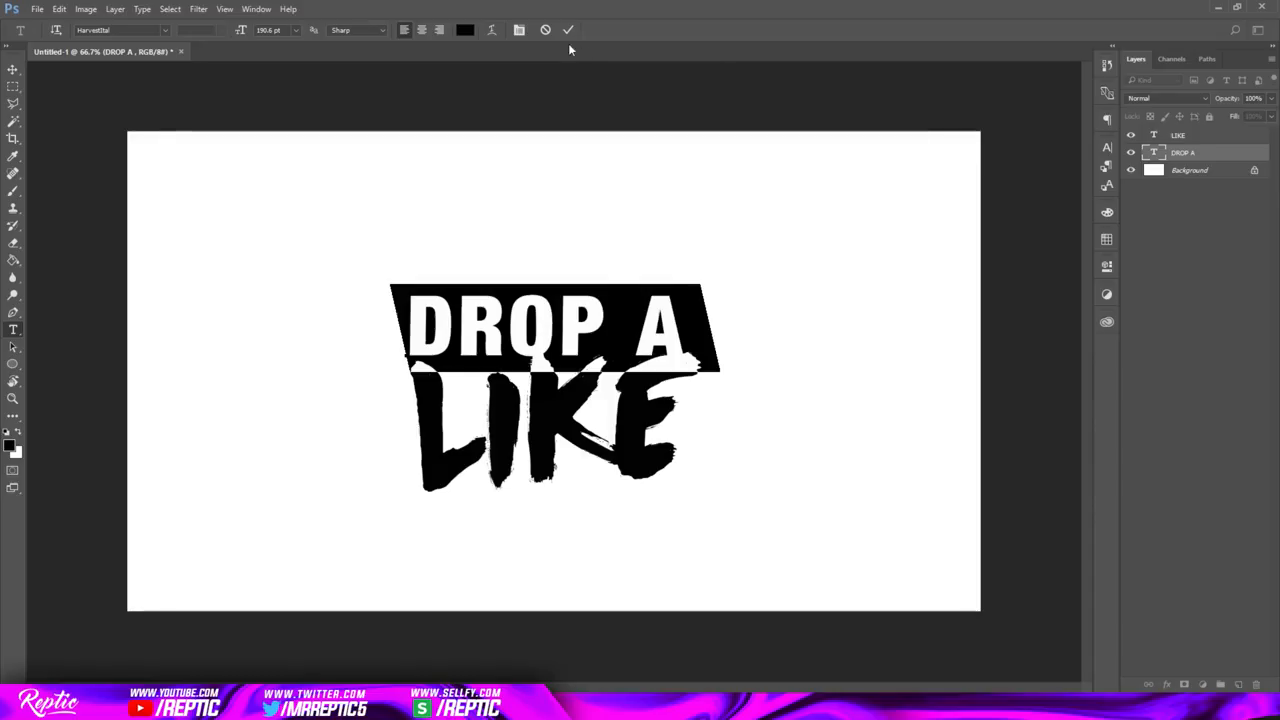
pyautogui.click(569, 40)
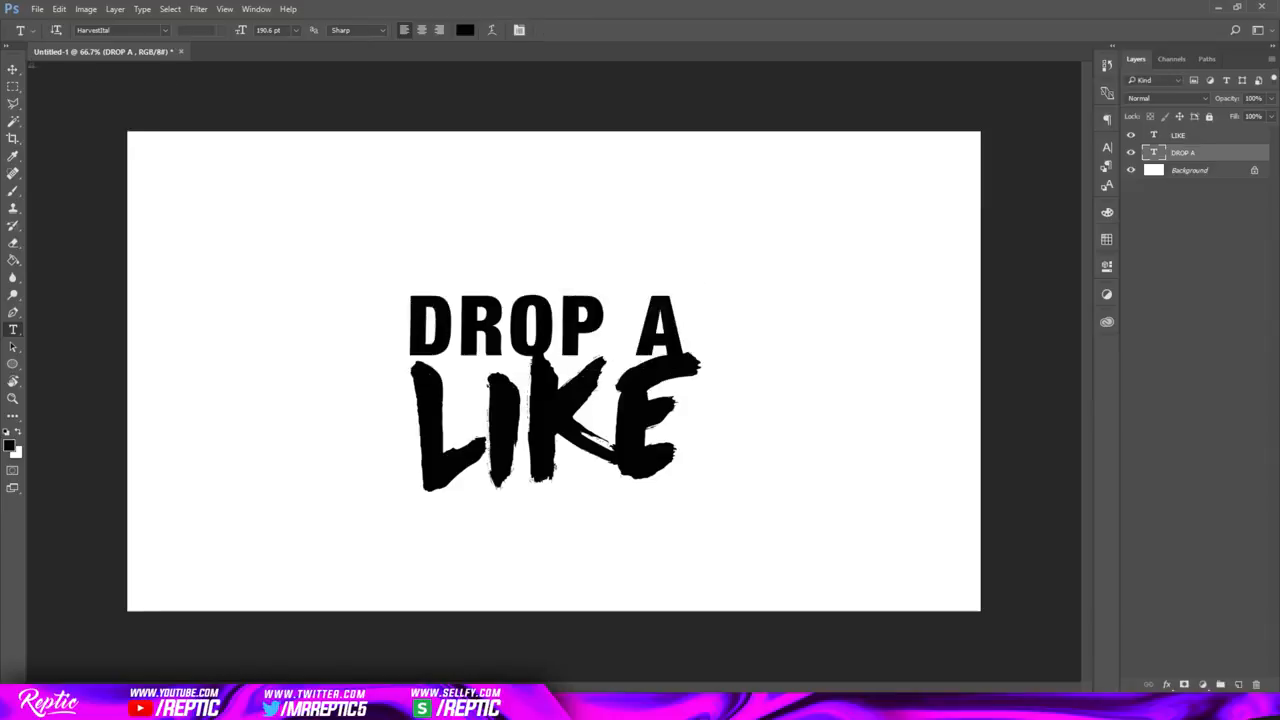
# - Nudge the "DROP A" layer upward with the Move tool until it clears the tops of the "LIKE" letters
pyautogui.click(13, 70)
pyautogui.press('Up')
pyautogui.press('Up')
pyautogui.press('Up')
pyautogui.press('Up')
pyautogui.press('Up')
pyautogui.press('Up')
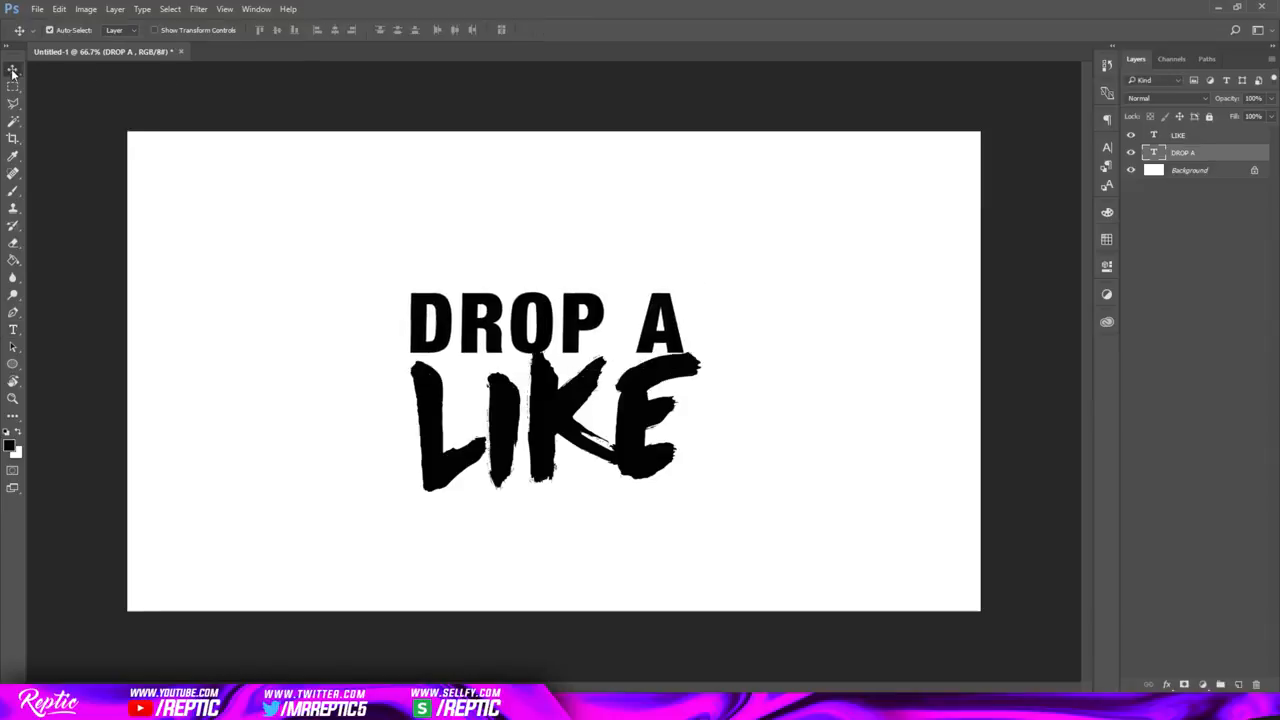
pyautogui.press('Up')
pyautogui.press('Up')
pyautogui.press('Up')
pyautogui.press('Up')
pyautogui.press('Up')
pyautogui.press('Up')
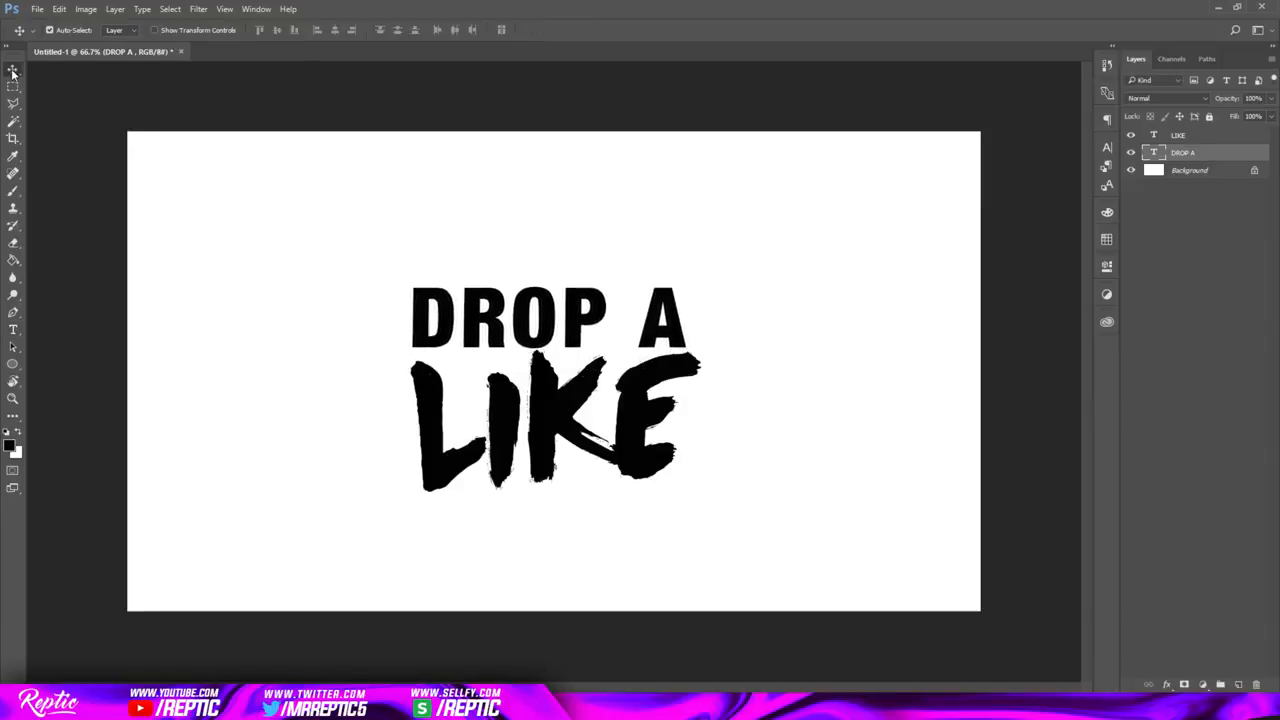
# - Check the two text layers by toggling their visibility, and nudge "DROP A" a few pixels further up from "LIKE"
pyautogui.click(1131, 135)
pyautogui.click(1131, 135)
pyautogui.click(1131, 152)
pyautogui.click(1131, 152)
pyautogui.press('Up')
pyautogui.press('Up')
pyautogui.press('Up')
pyautogui.press('Up')
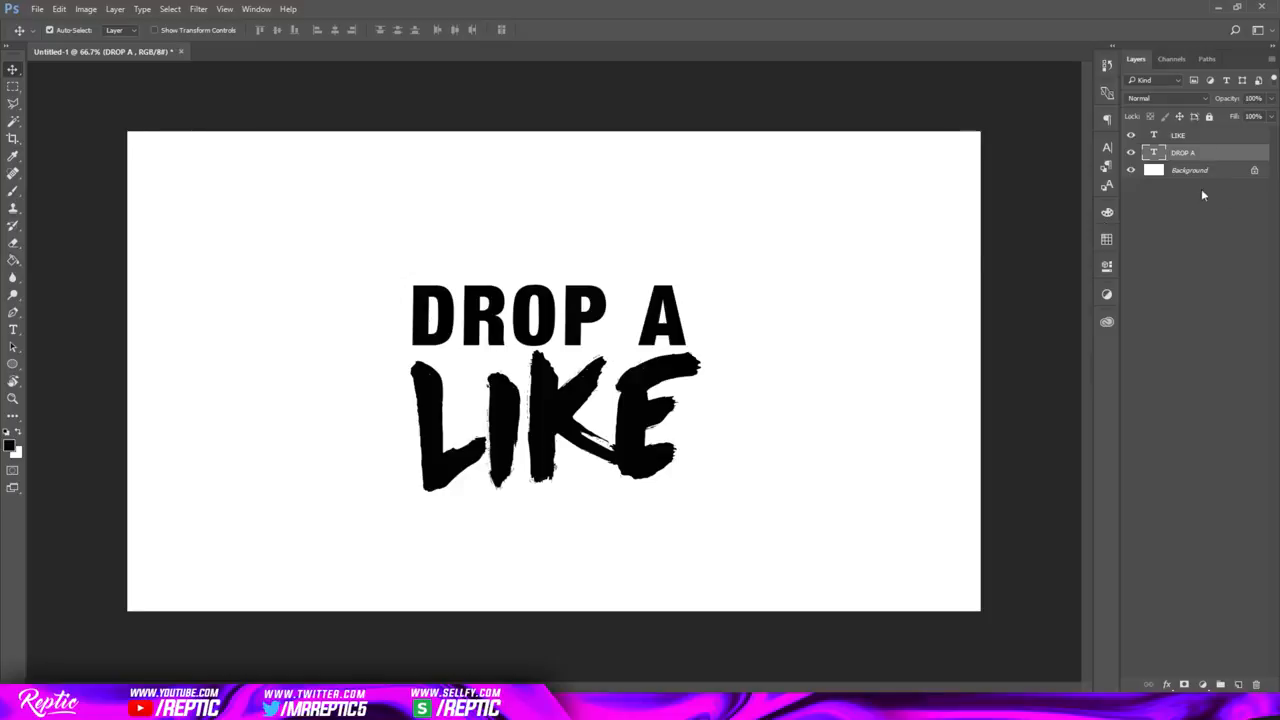
pyautogui.doubleClick(1234, 155)
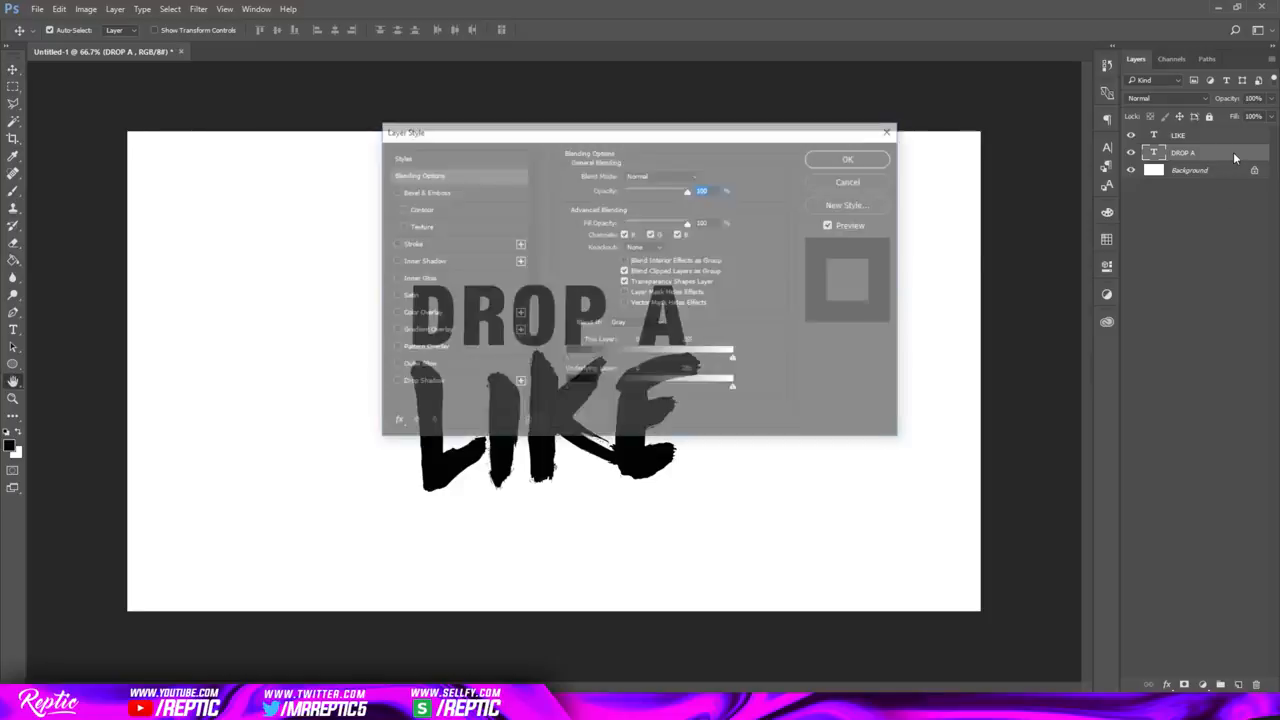
pyautogui.moveTo(591, 138); pyautogui.dragTo(648, 130)
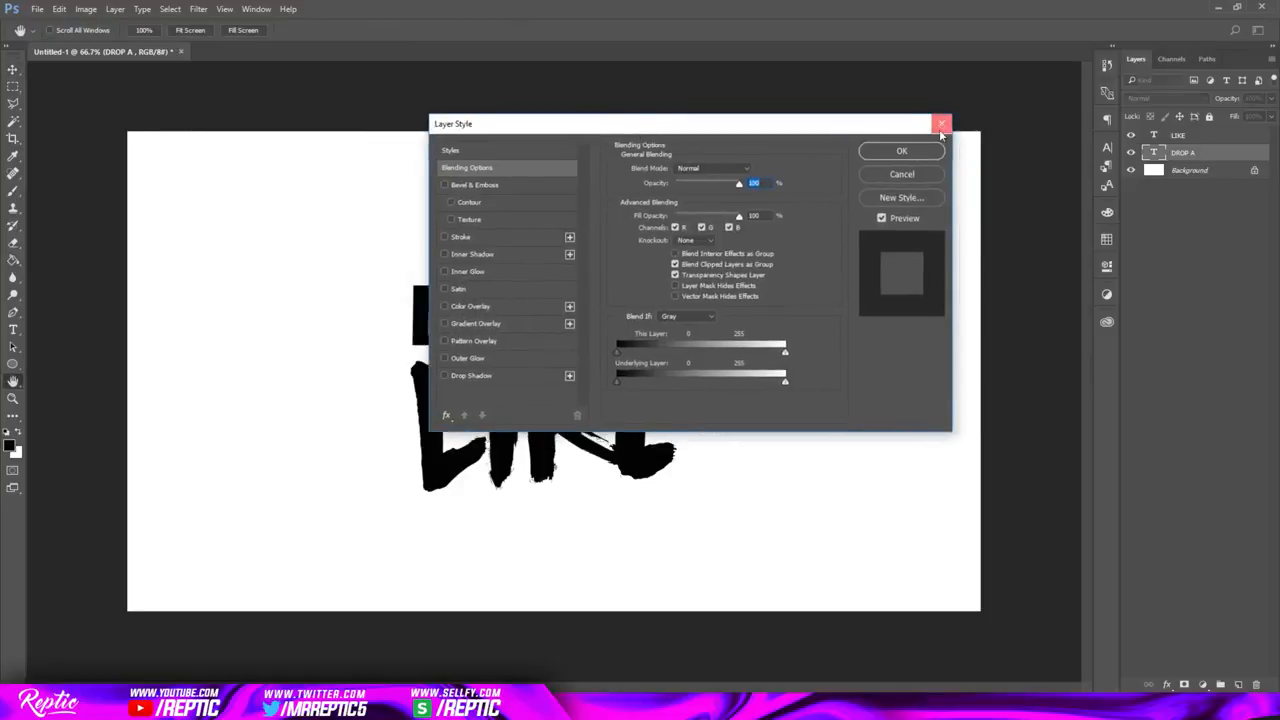
pyautogui.click(947, 122)
# - Add a black-to-white Gradient Overlay to the "DROP A" layer with Normal blend mode and 97% opacity
pyautogui.rightClick(1205, 158)
pyautogui.click(976, 157)
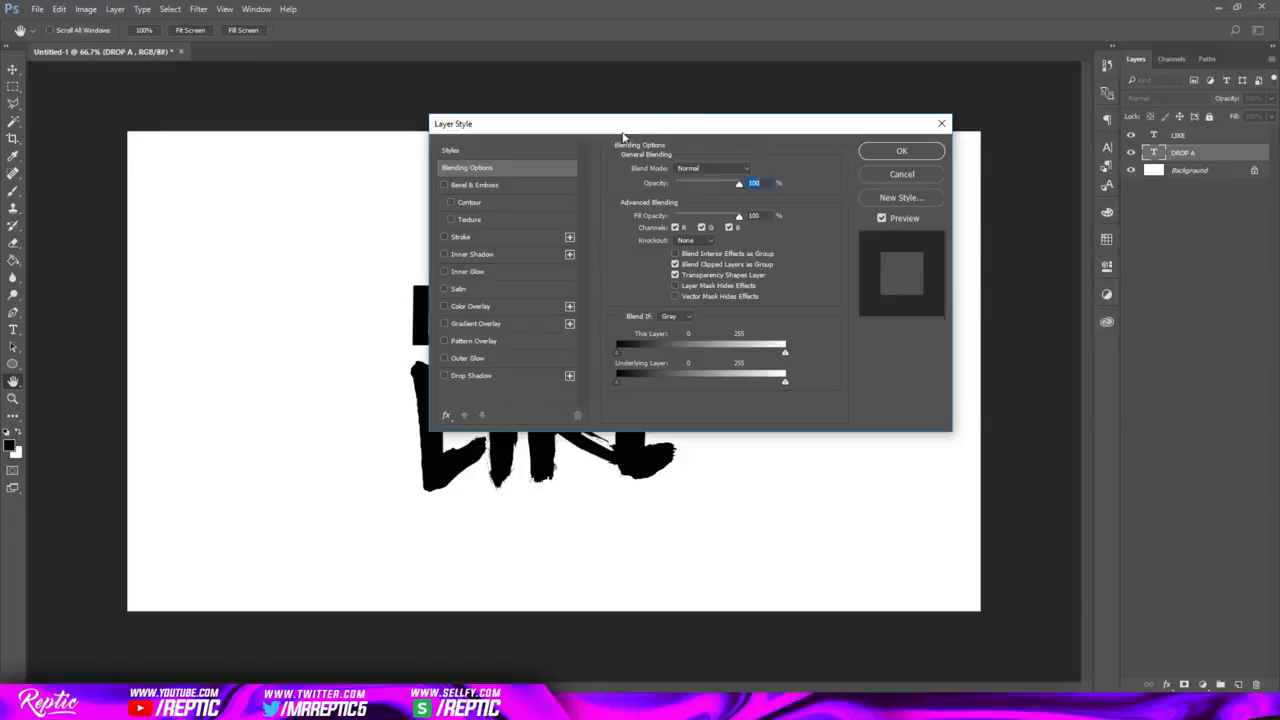
pyautogui.moveTo(622, 136); pyautogui.dragTo(491, 386)
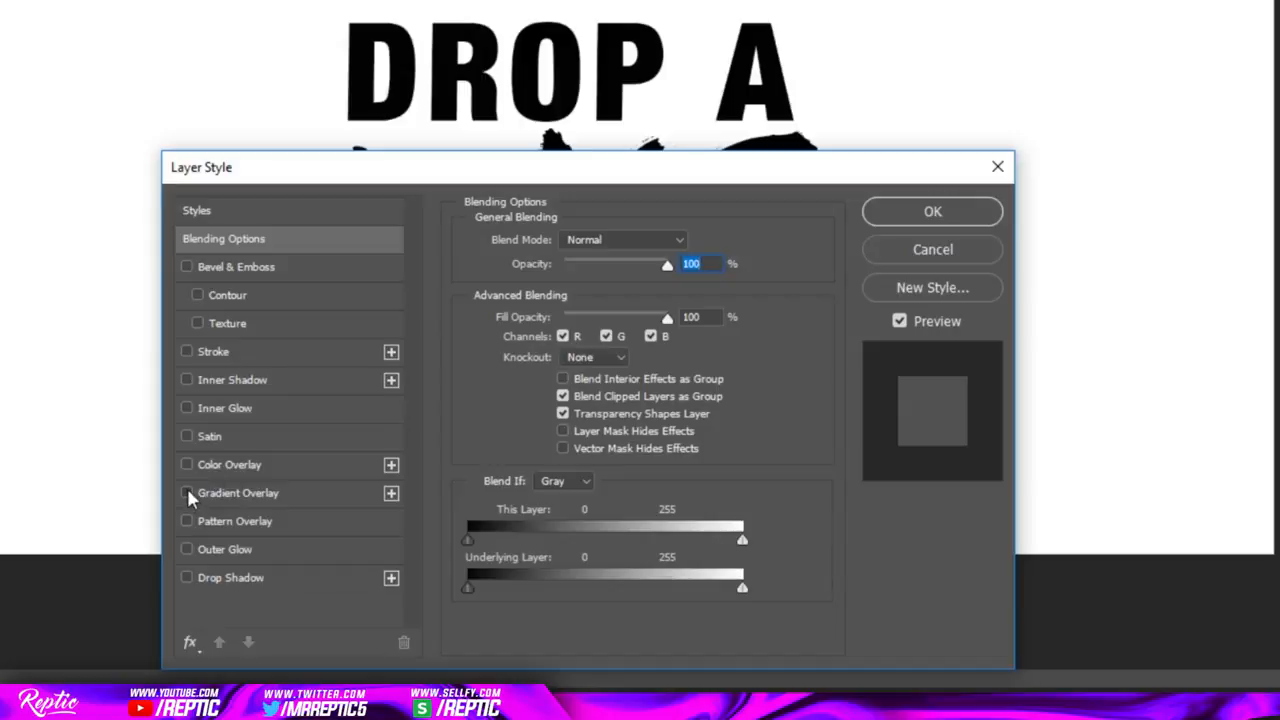
pyautogui.click(188, 495)
pyautogui.click(247, 498)
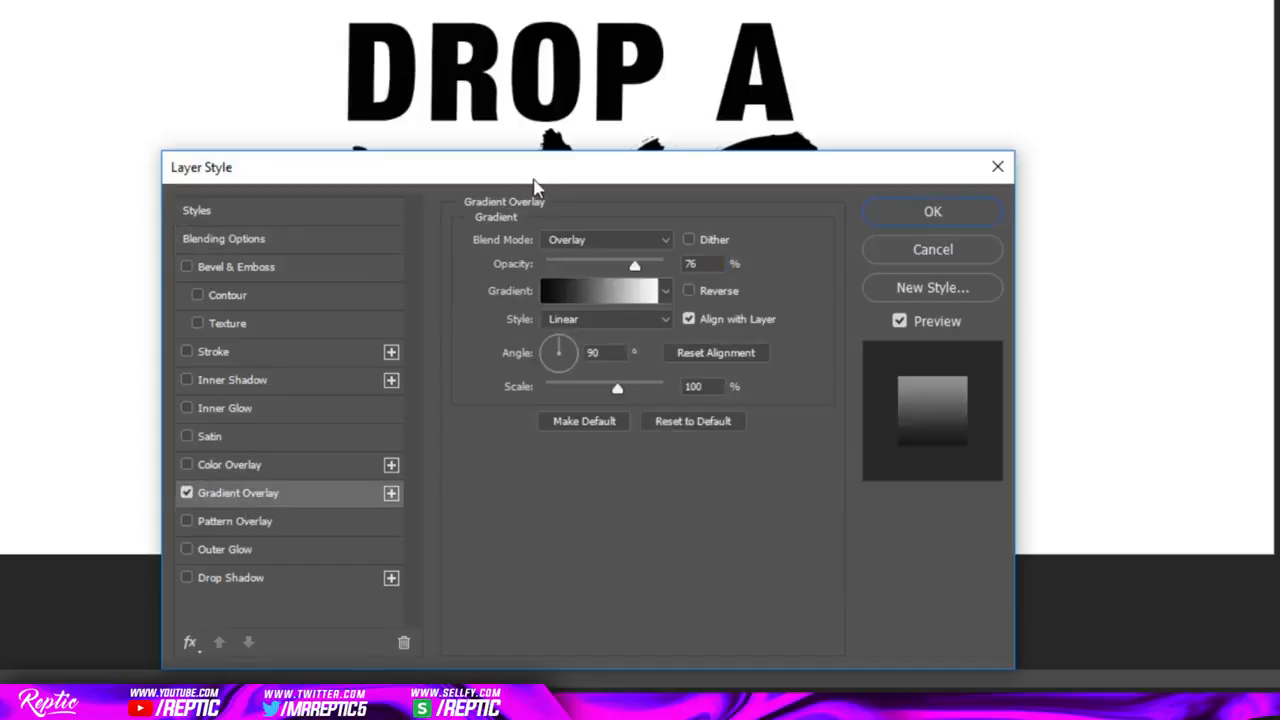
pyautogui.moveTo(531, 157); pyautogui.dragTo(527, 148)
pyautogui.moveTo(631, 258); pyautogui.dragTo(711, 258)
pyautogui.click(587, 235)
pyautogui.click(588, 251)
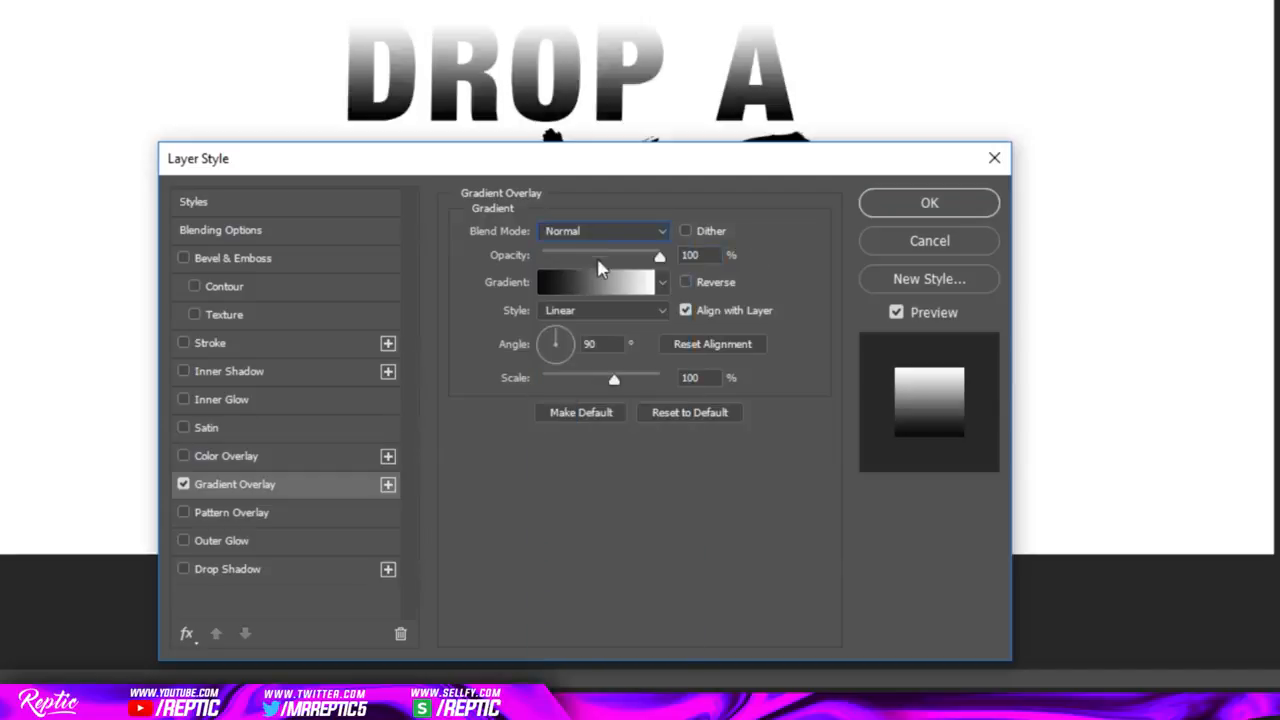
pyautogui.moveTo(631, 257); pyautogui.dragTo(656, 256)
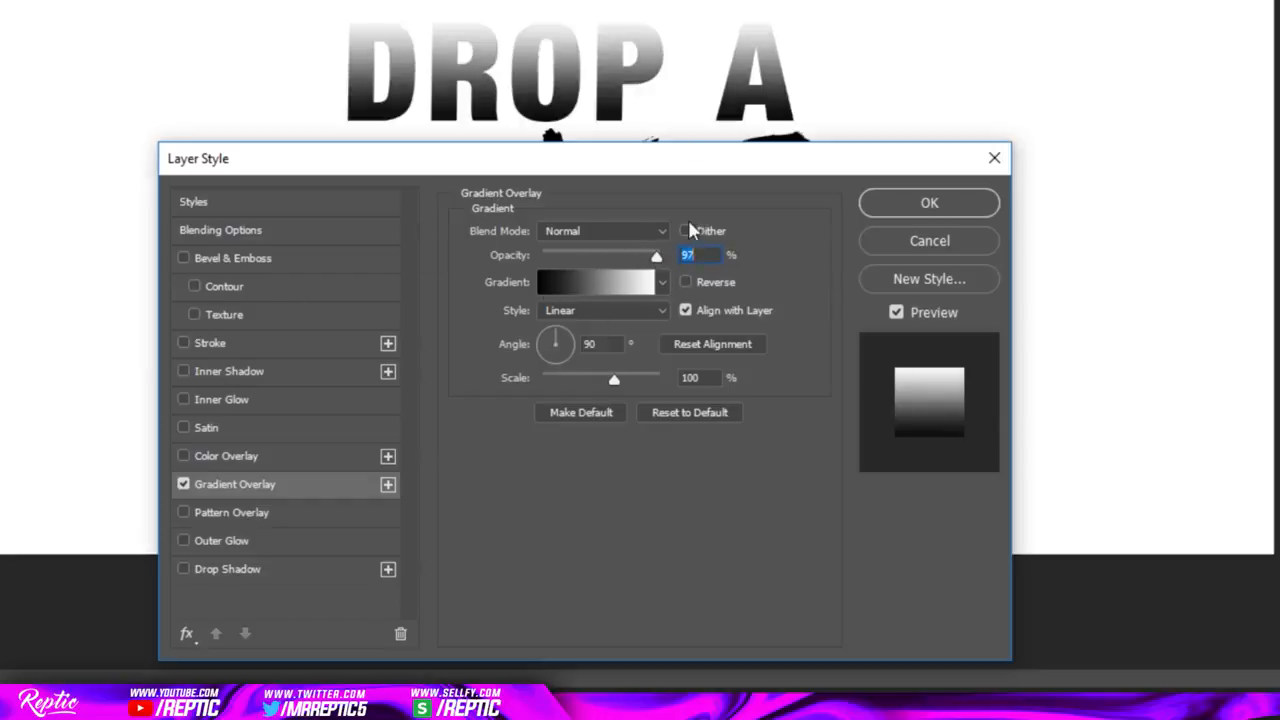
# - Add a white Inner Shadow in Overlay mode to "DROP A" and increase its size to about 16 px
pyautogui.click(185, 372)
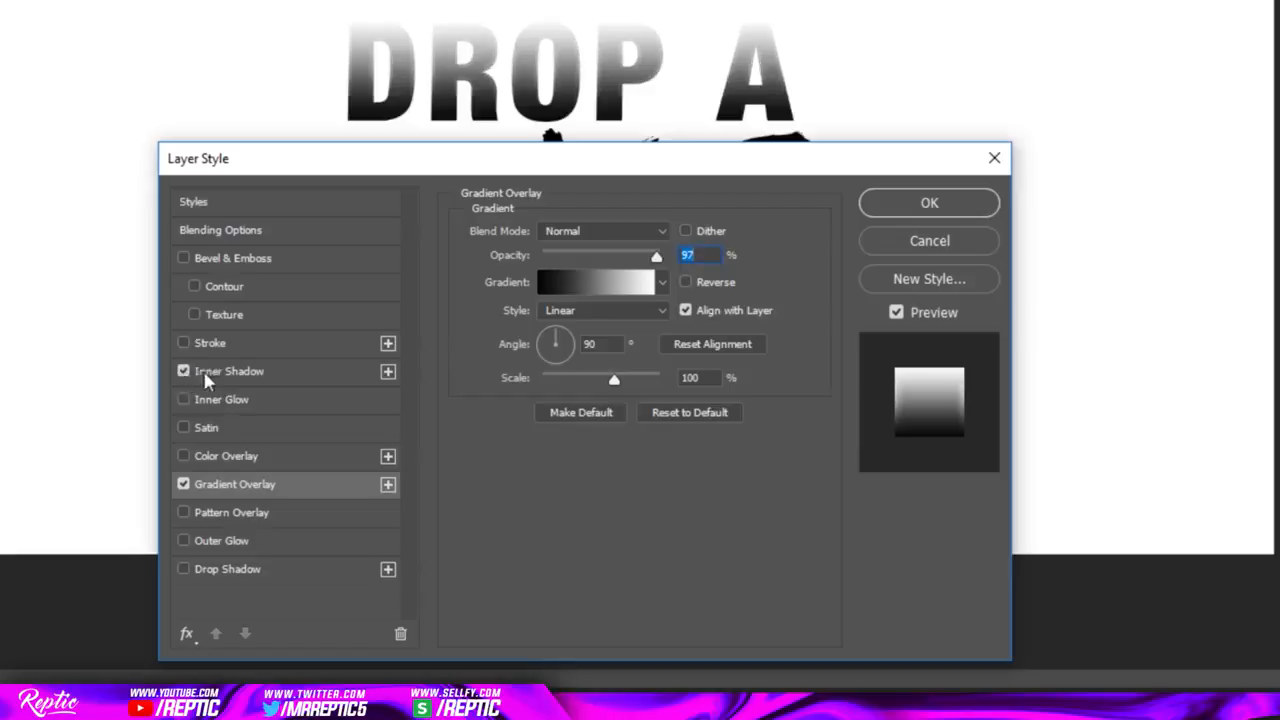
pyautogui.click(250, 373)
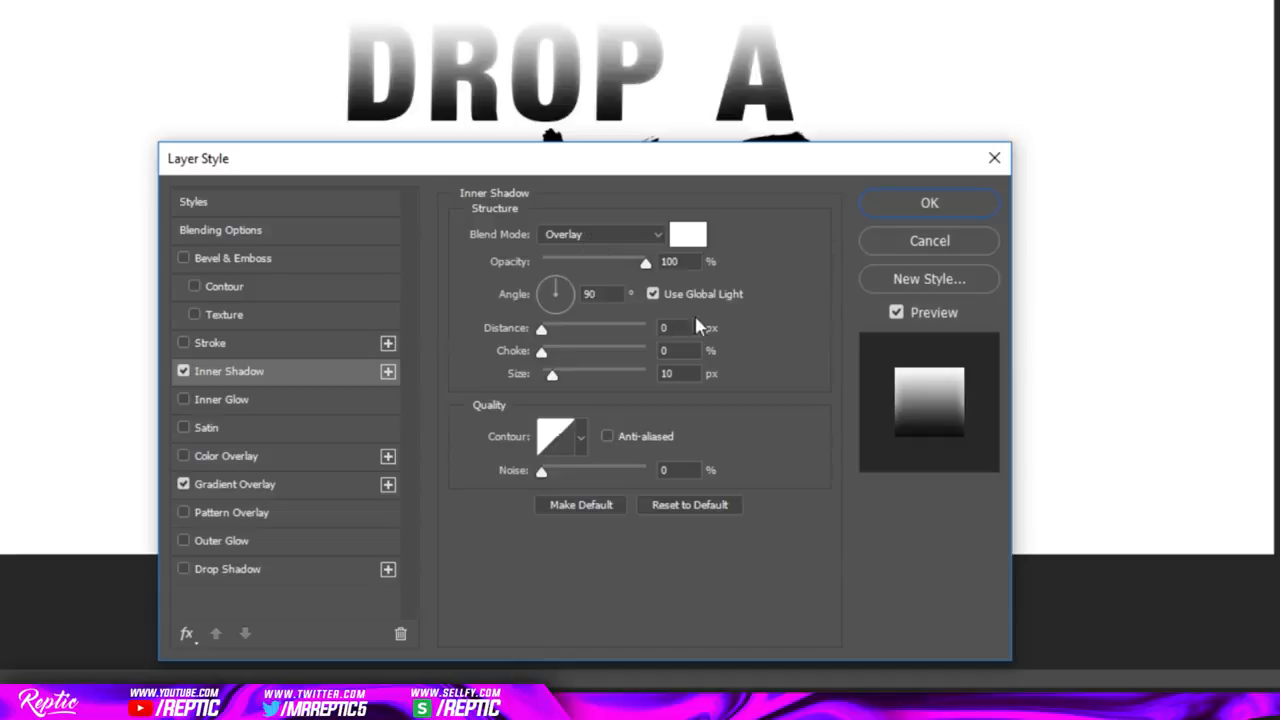
pyautogui.moveTo(558, 377); pyautogui.dragTo(554, 375)
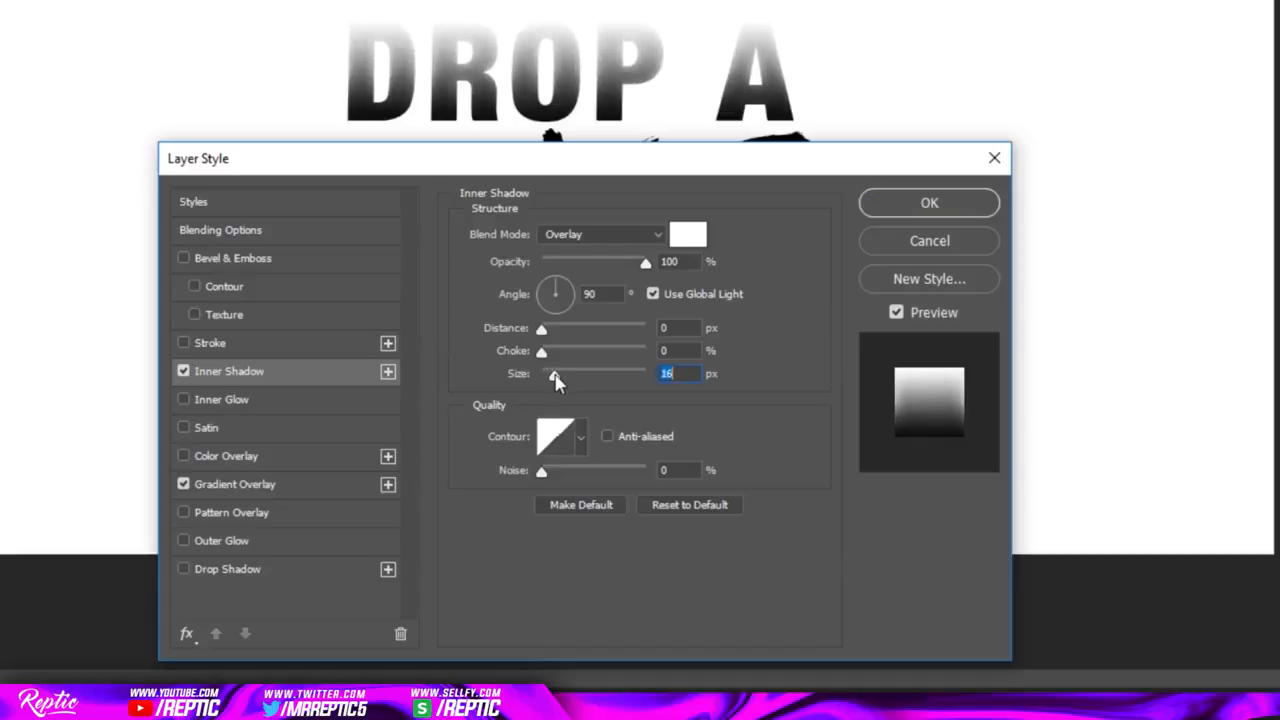
pyautogui.moveTo(555, 376); pyautogui.dragTo(558, 377)
# - Add a white Inner Glow in Overlay mode to "DROP A" with a size of 10 px
pyautogui.click(184, 399)
pyautogui.click(244, 399)
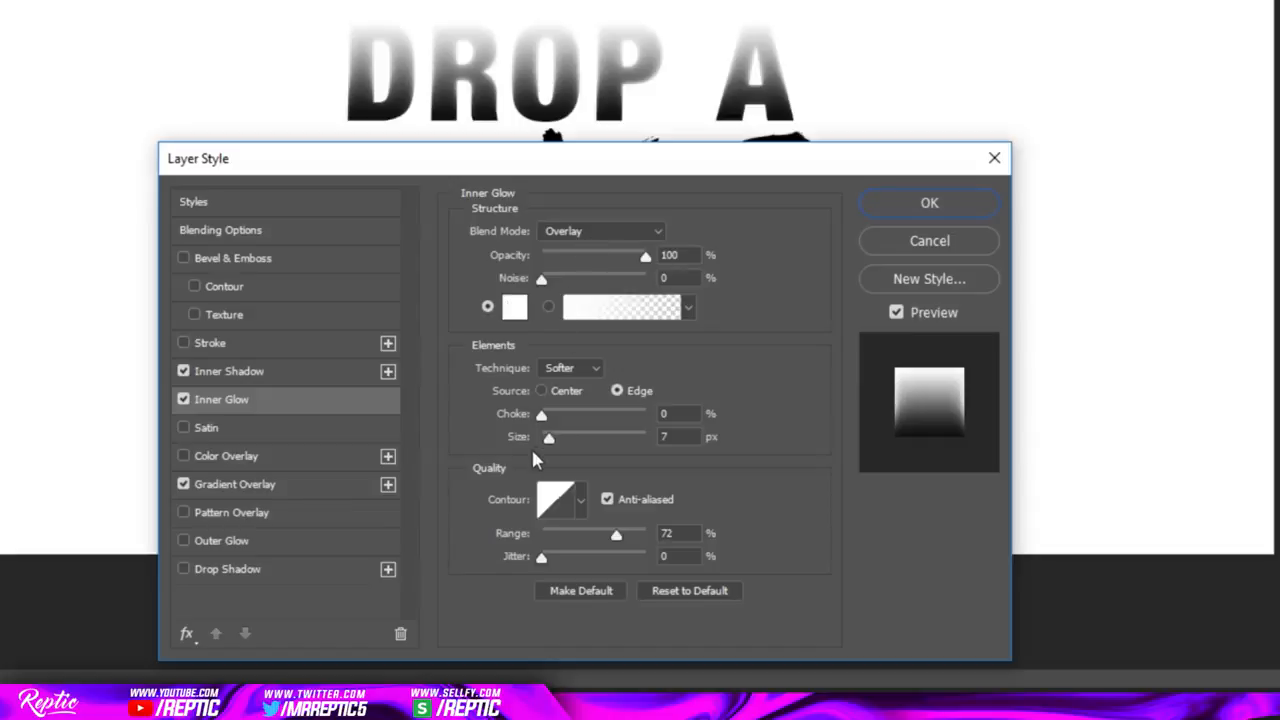
pyautogui.moveTo(548, 438); pyautogui.dragTo(552, 438)
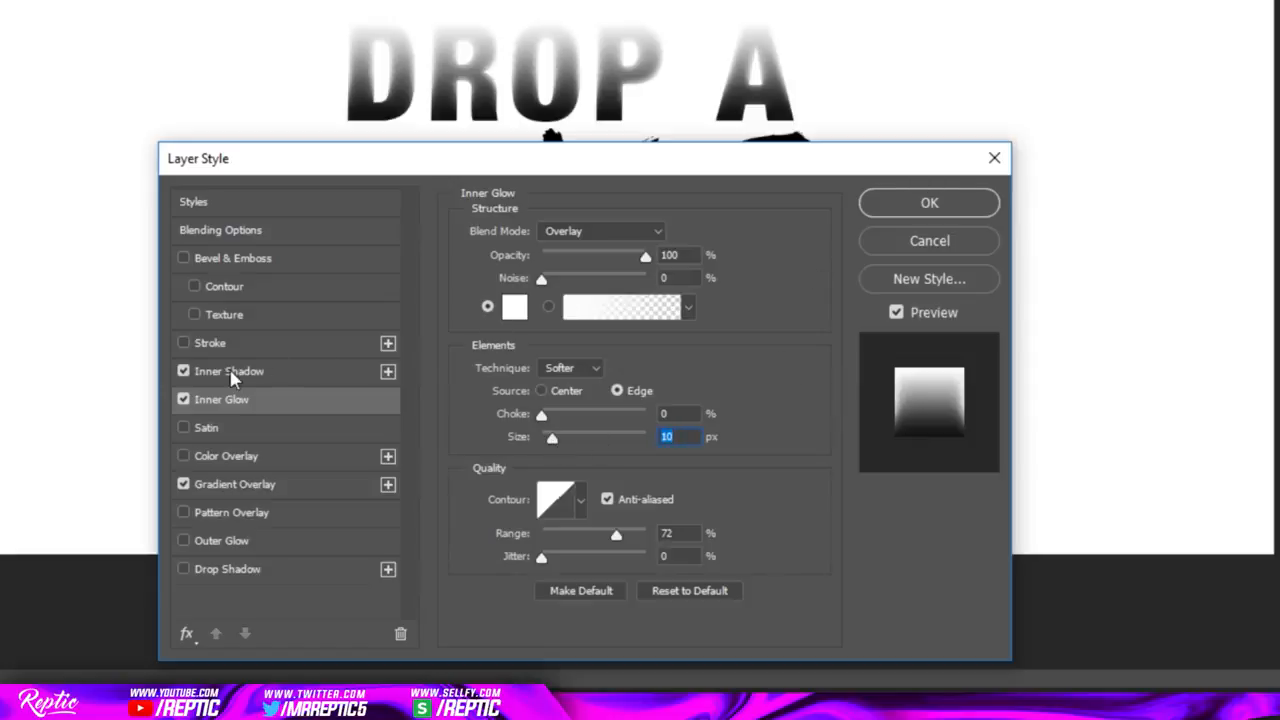
# - Add a black outside Stroke of 16 px to "DROP A" and apply the layer style
pyautogui.click(184, 343)
pyautogui.click(257, 346)
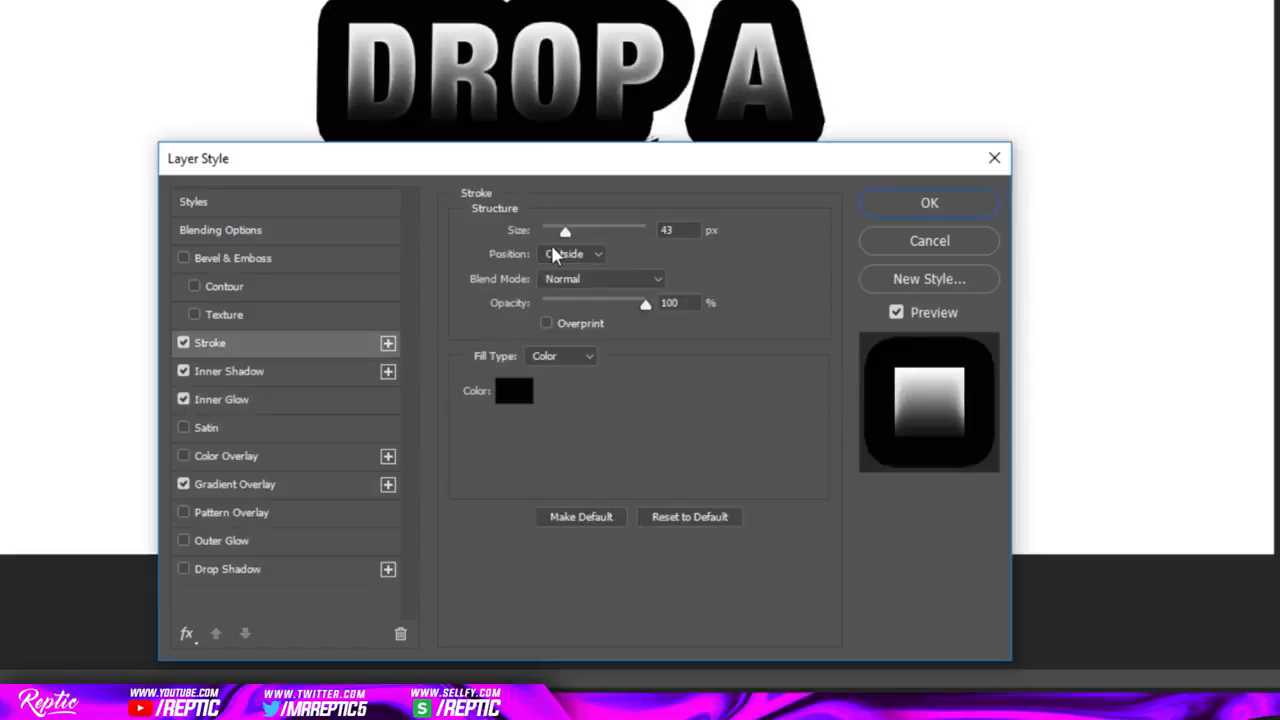
pyautogui.moveTo(546, 238); pyautogui.dragTo(558, 241)
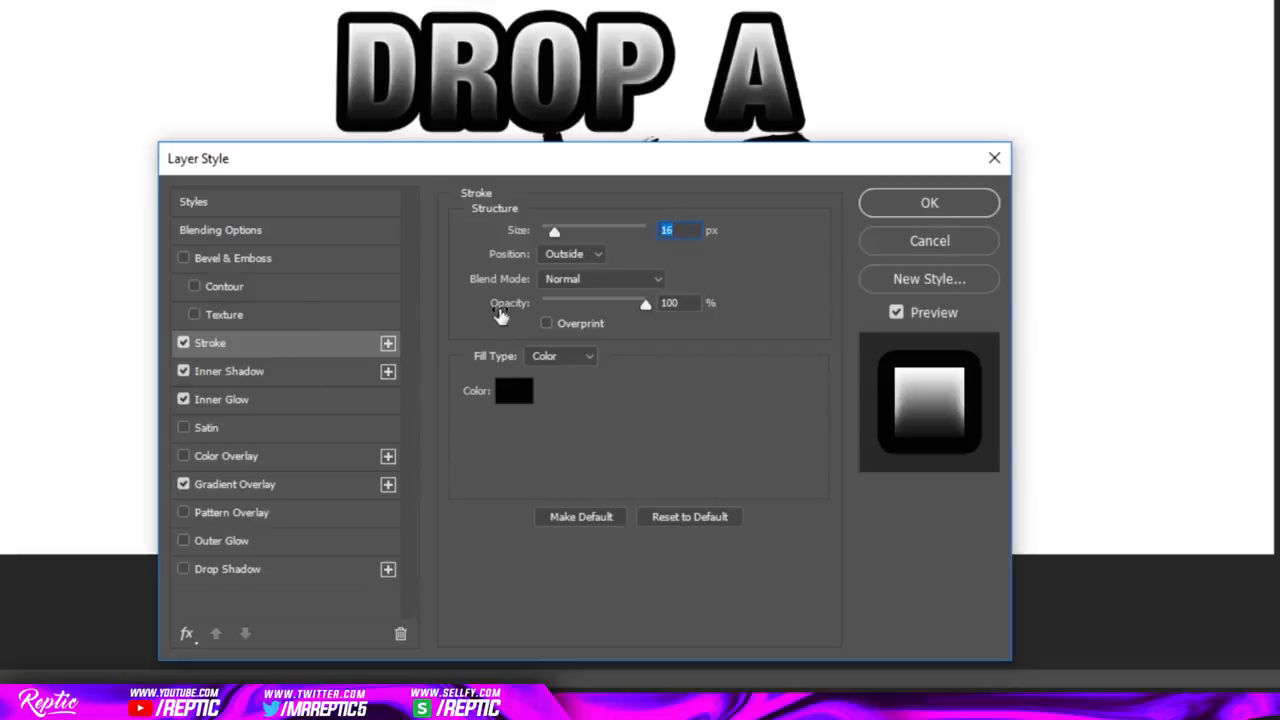
pyautogui.click(238, 488)
pyautogui.click(930, 203)
# - Change the text color of all the "DROP A" letters to white
pyautogui.press('t')
pyautogui.click(425, 313)
pyautogui.hotkey('ctrl', 'a')
pyautogui.click(460, 32)
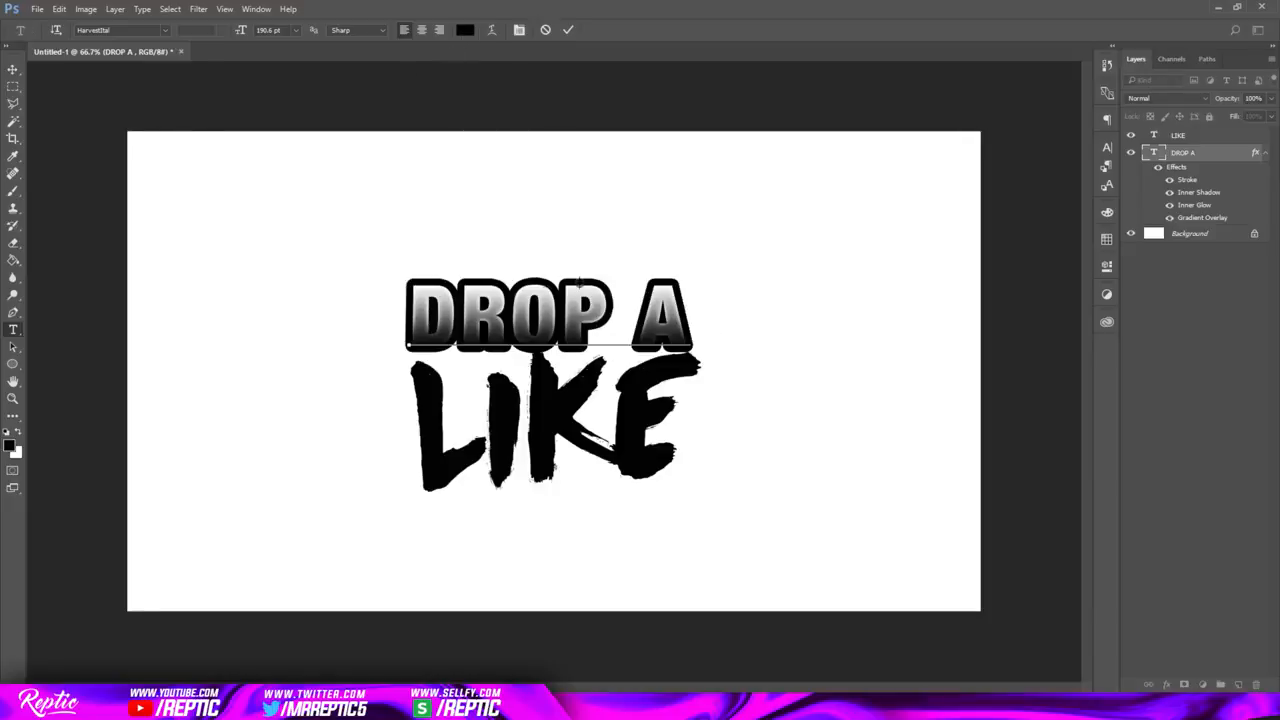
pyautogui.moveTo(751, 238); pyautogui.dragTo(814, 159)
pyautogui.moveTo(768, 209); pyautogui.dragTo(744, 186)
pyautogui.click(1065, 181)
pyautogui.click(568, 31)
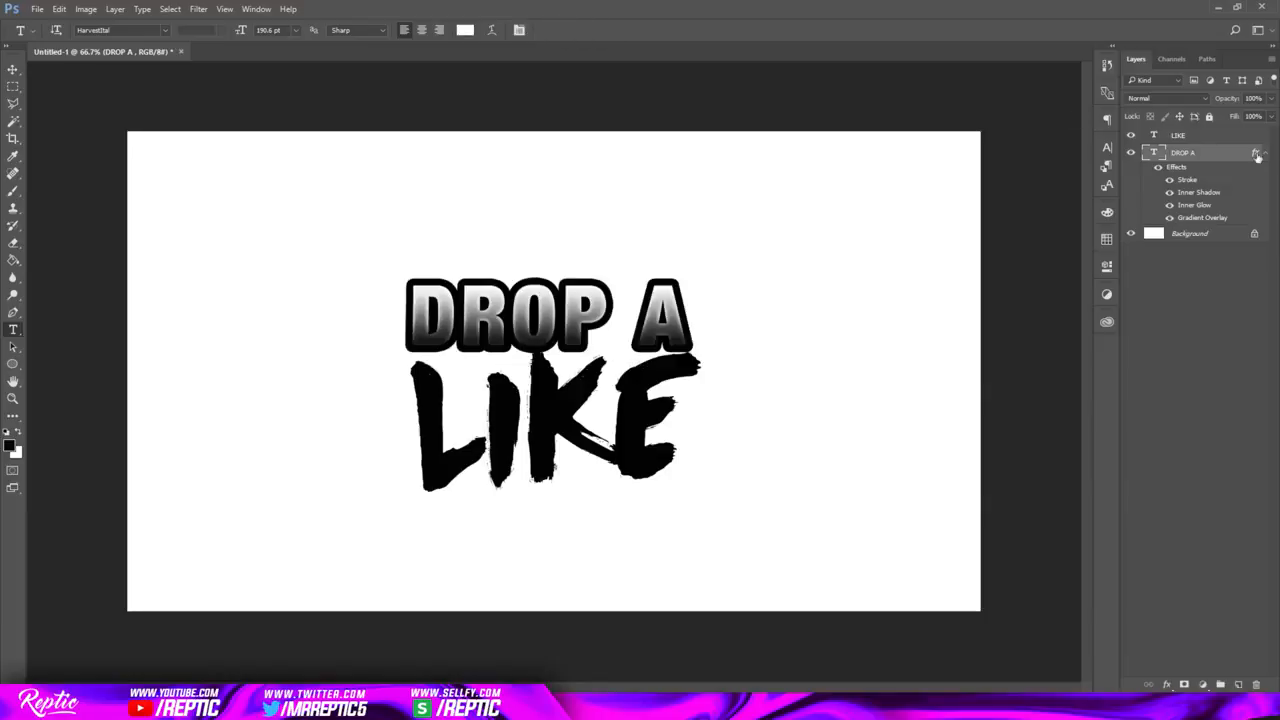
# - Lower the Gradient Overlay opacity of "DROP A" to about 88% and fine-tune its Inner Glow and Inner Shadow sizes
pyautogui.doubleClick(1215, 160)
pyautogui.click(345, 568)
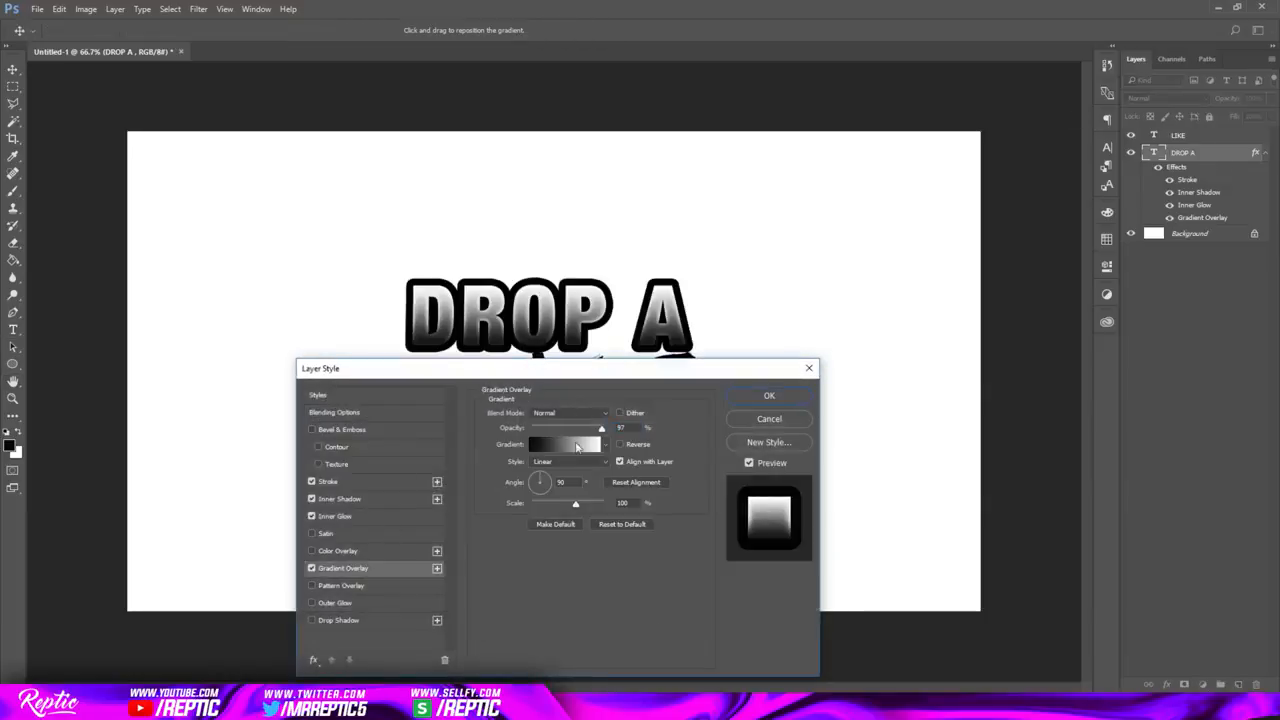
pyautogui.click(592, 430)
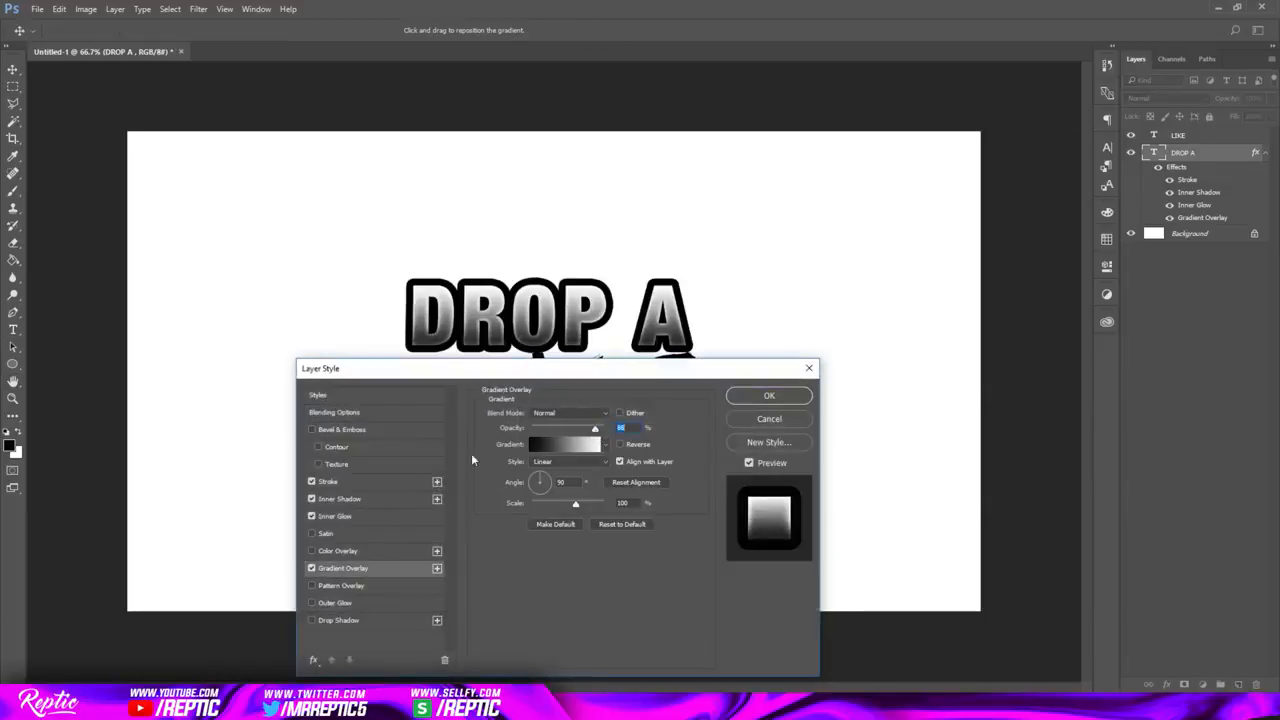
pyautogui.click(335, 516)
pyautogui.click(541, 540)
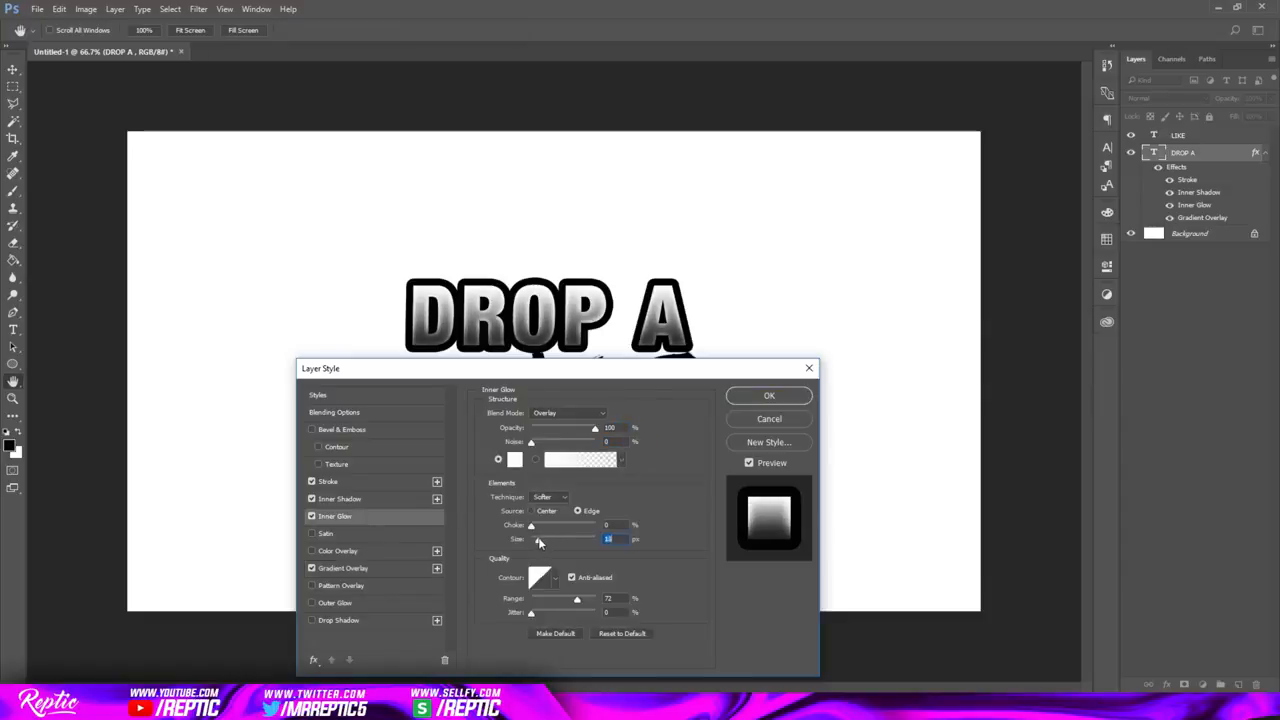
pyautogui.click(340, 498)
pyautogui.moveTo(540, 505); pyautogui.dragTo(543, 506)
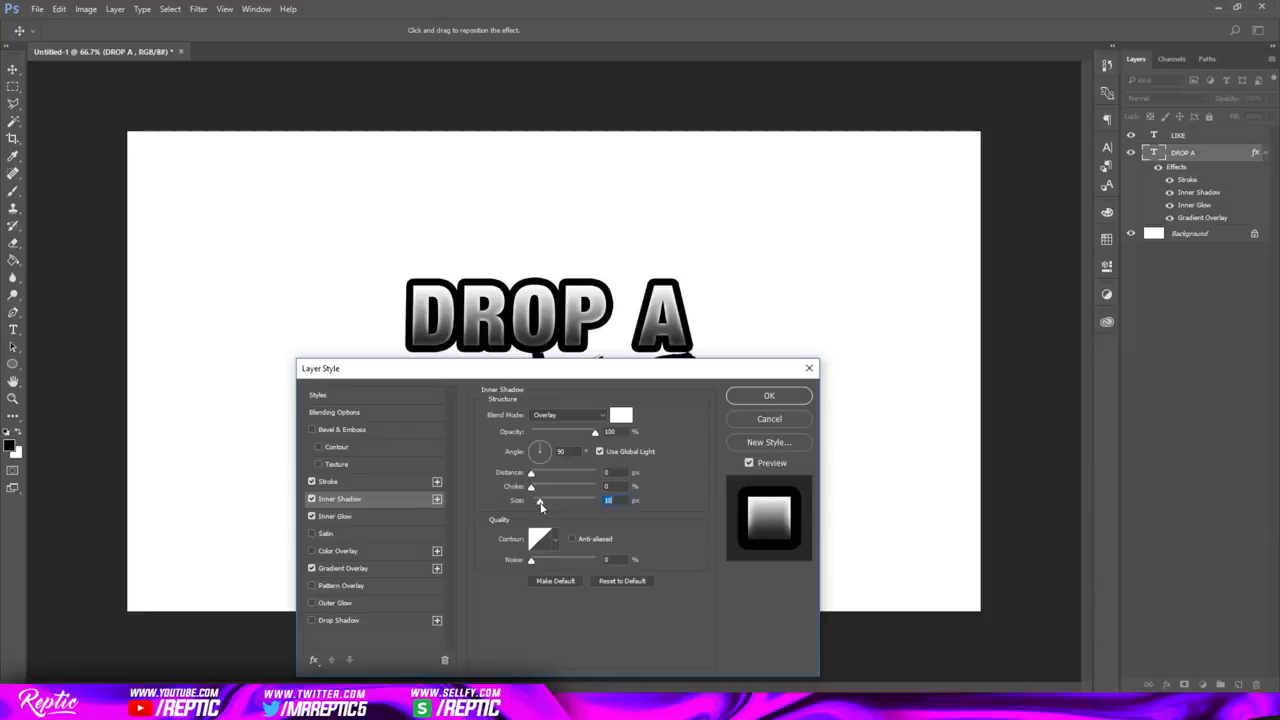
pyautogui.click(785, 398)
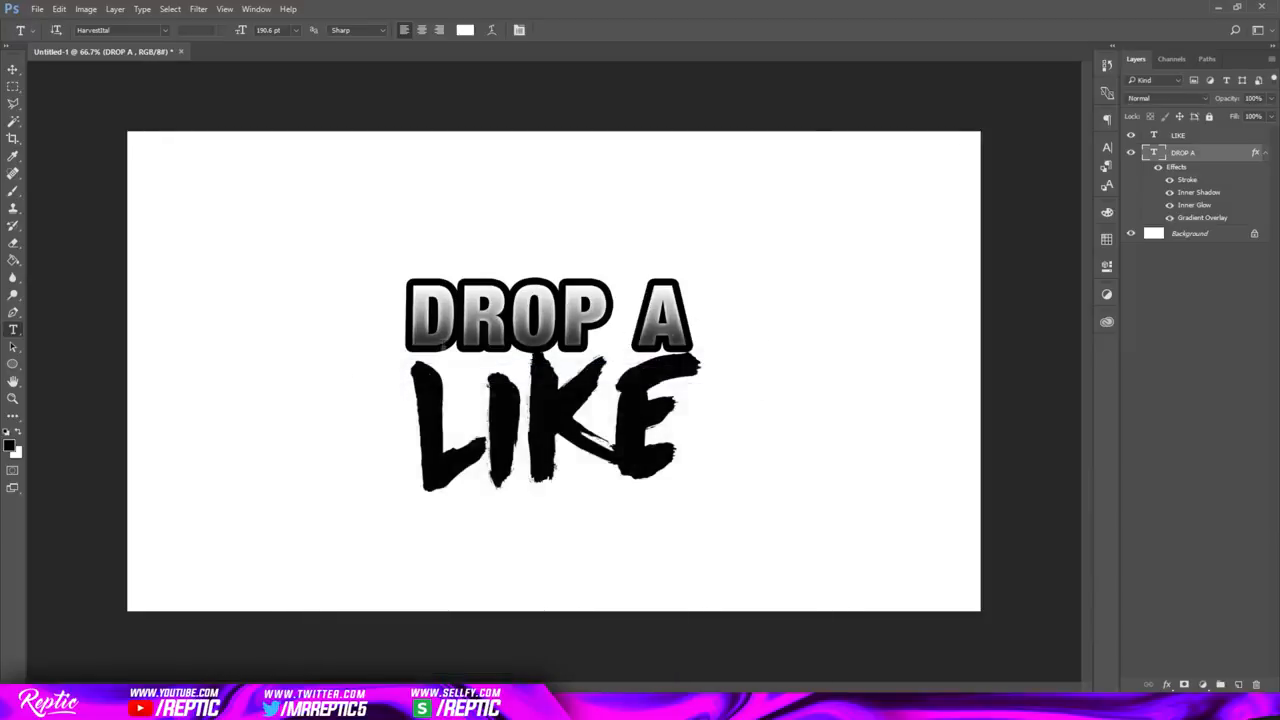
# - Change the "DROP A" text to a wider, rounded bold font and collapse its list of layer effects
pyautogui.moveTo(455, 322); pyautogui.dragTo(604, 344)
pyautogui.press('Escape')
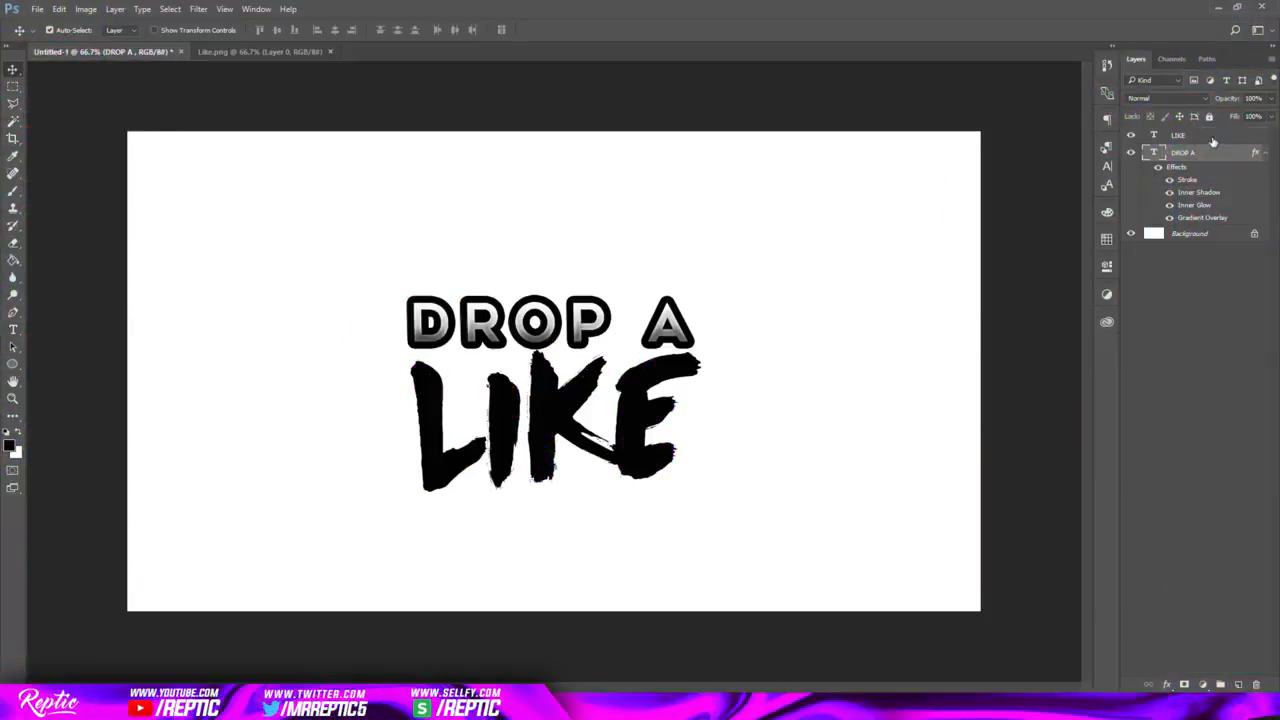
pyautogui.click(1232, 140)
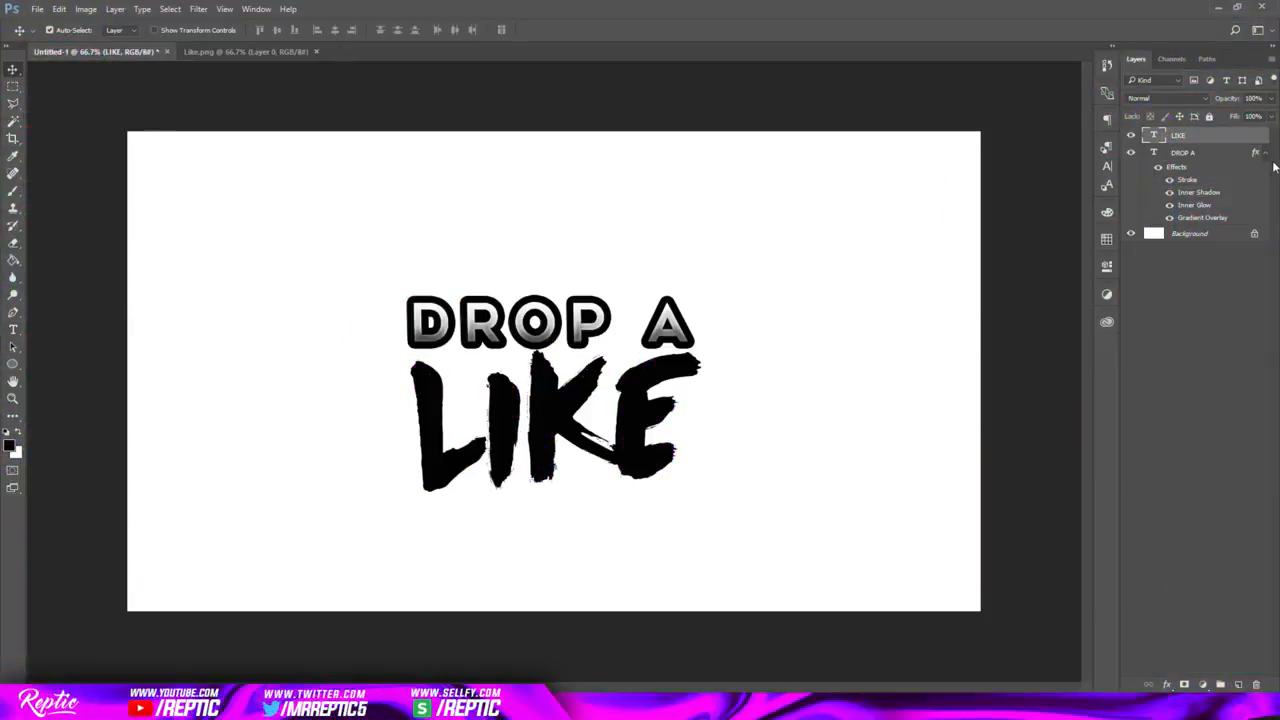
pyautogui.click(1266, 154)
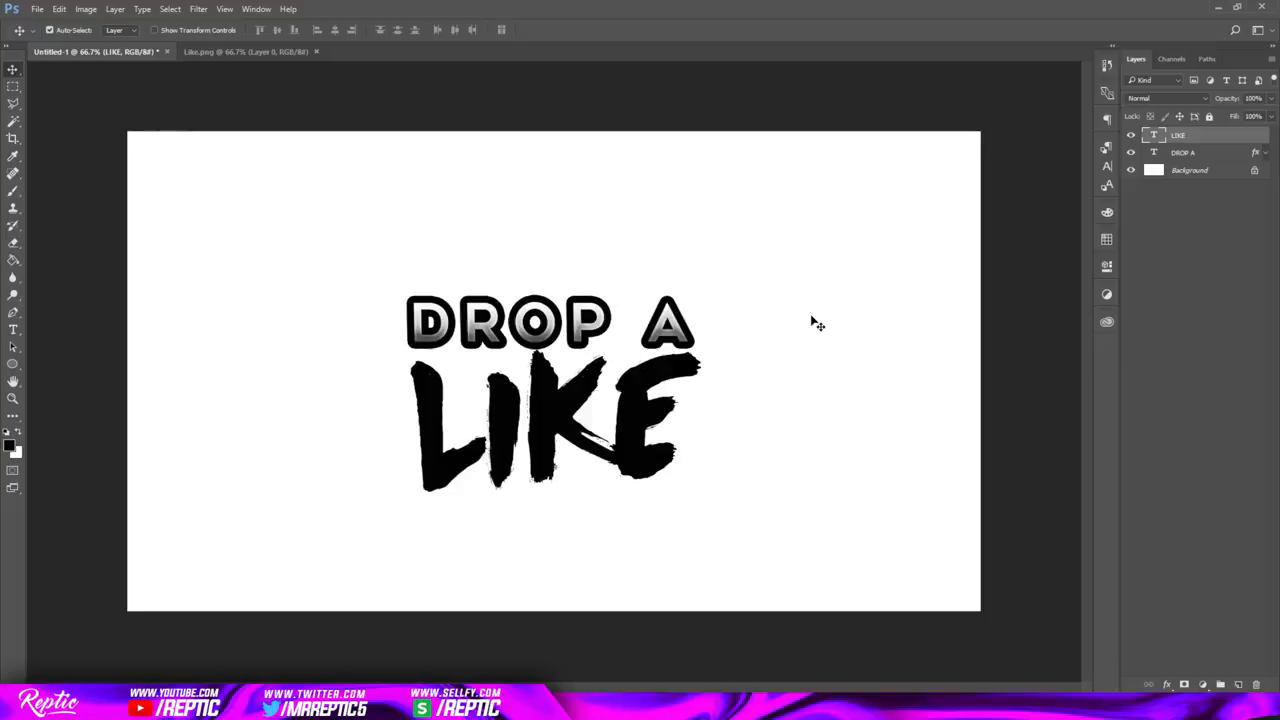
pyautogui.doubleClick(1237, 140)
pyautogui.moveTo(555, 378); pyautogui.dragTo(336, 139)
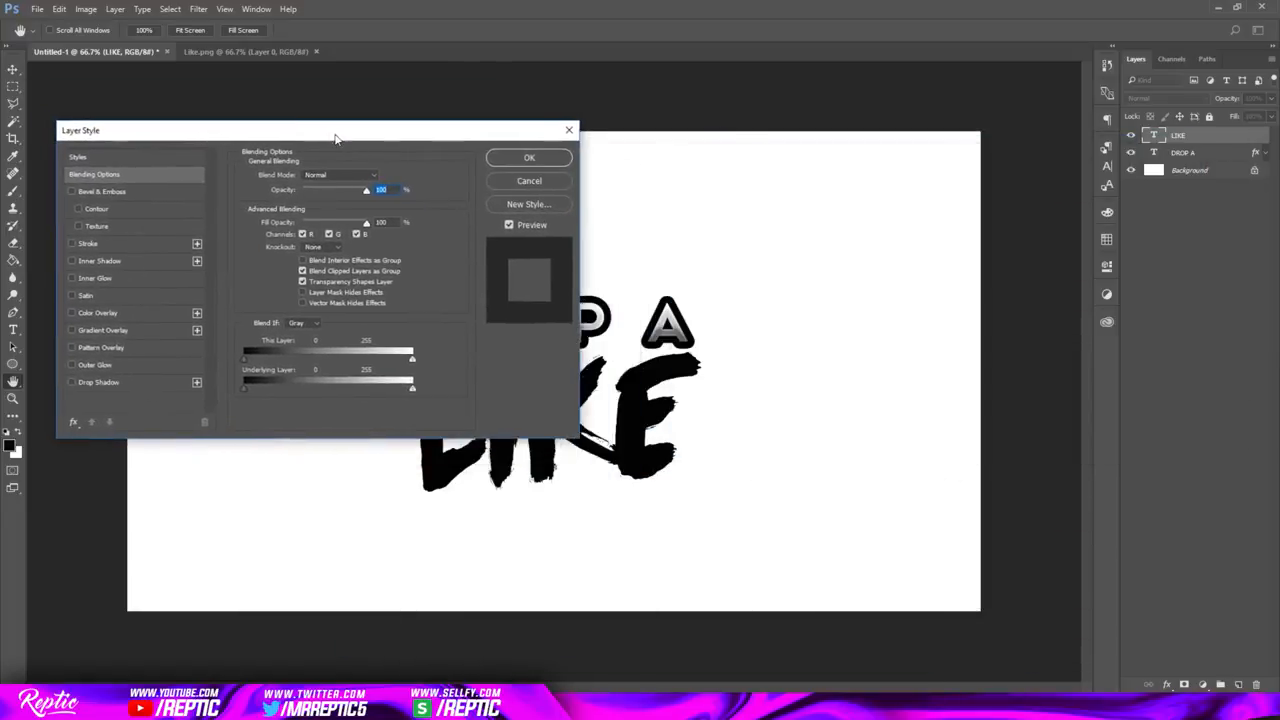
pyautogui.click(529, 158)
pyautogui.hotkey('alt', '[')
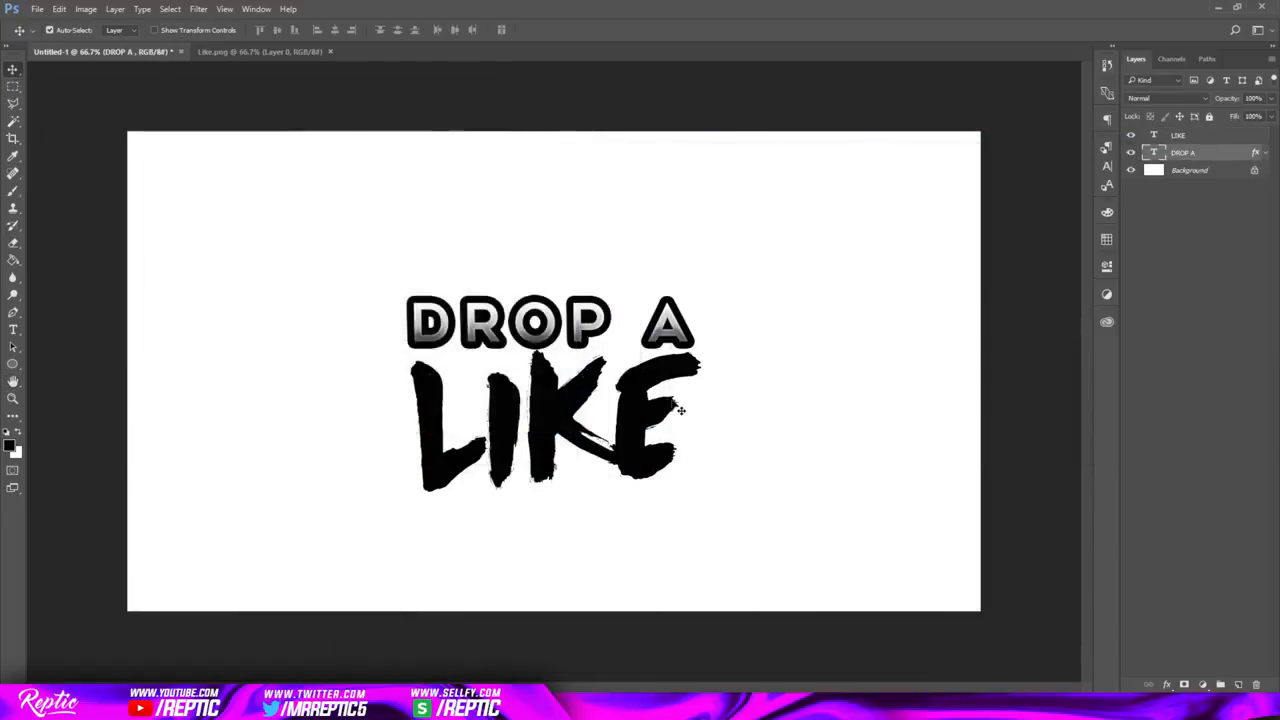
pyautogui.hotkey('ctrl', 't')
pyautogui.moveTo(592, 404); pyautogui.dragTo(720, 194)
pyautogui.click(567, 29)
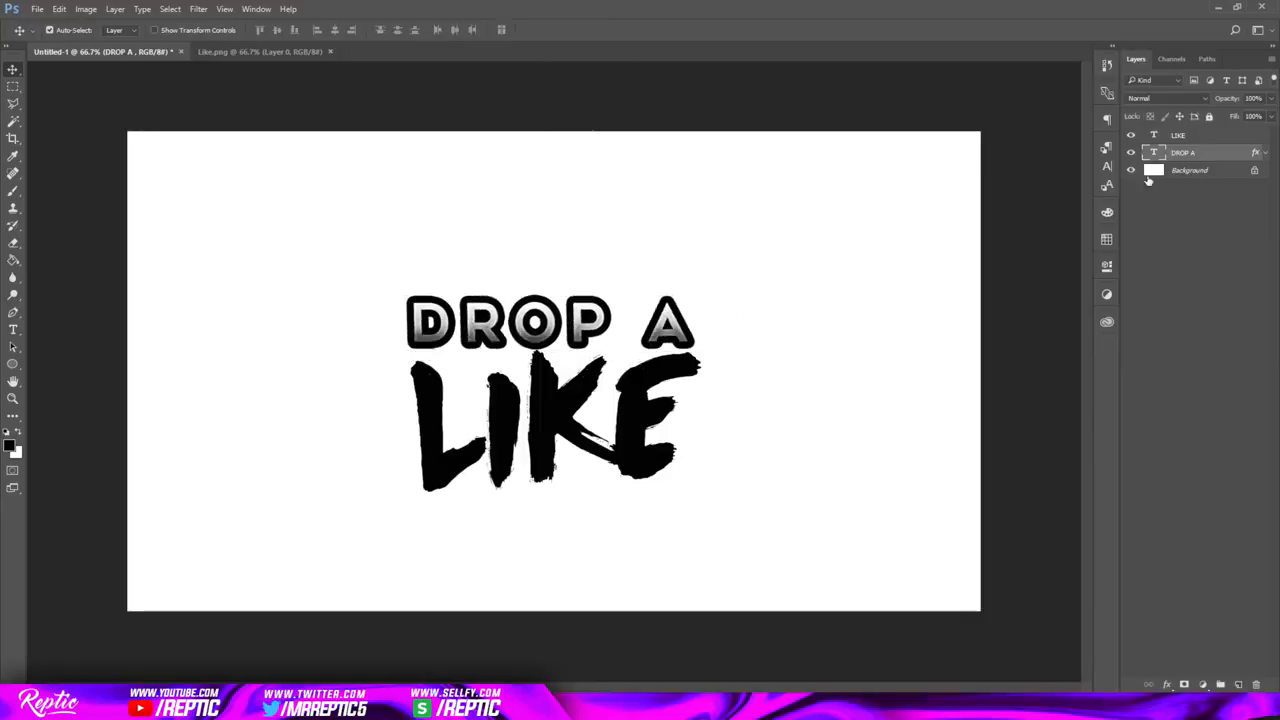
# - Move the "LIKE" and "DROP A" layers together toward the right side of the canvas
pyautogui.keyDown('shift'); pyautogui.click(1198, 137); pyautogui.keyUp('shift')
pyautogui.moveTo(623, 366); pyautogui.dragTo(766, 351)
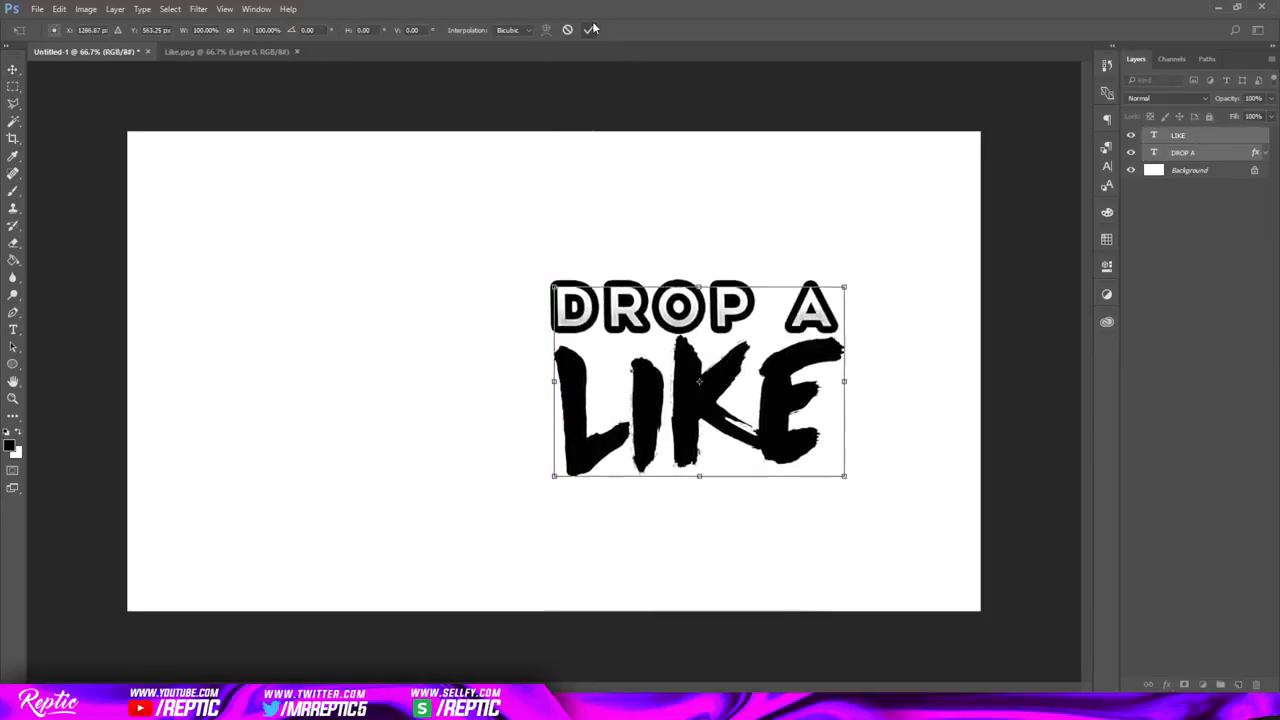
# - Add a linear black-to-white Gradient Overlay in Normal mode to the "LIKE" layer and show its settings
pyautogui.doubleClick(1240, 135)
pyautogui.moveTo(513, 137); pyautogui.dragTo(480, 150)
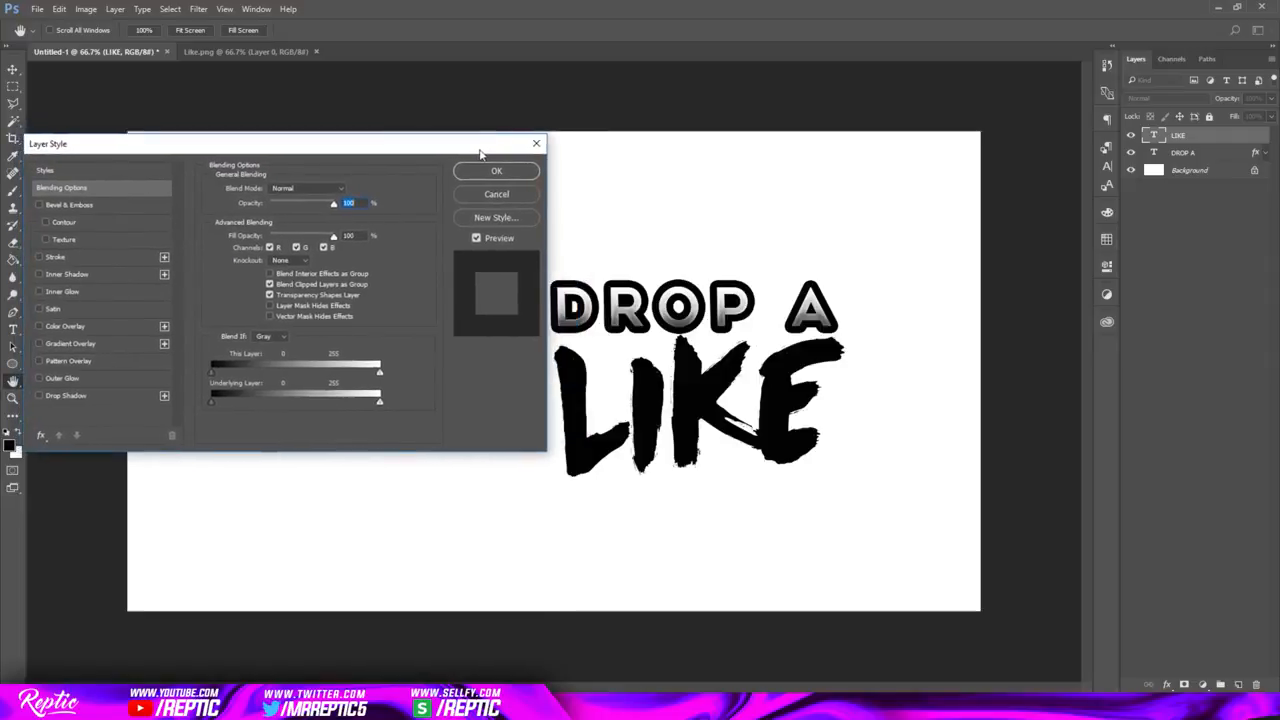
pyautogui.click(34, 337)
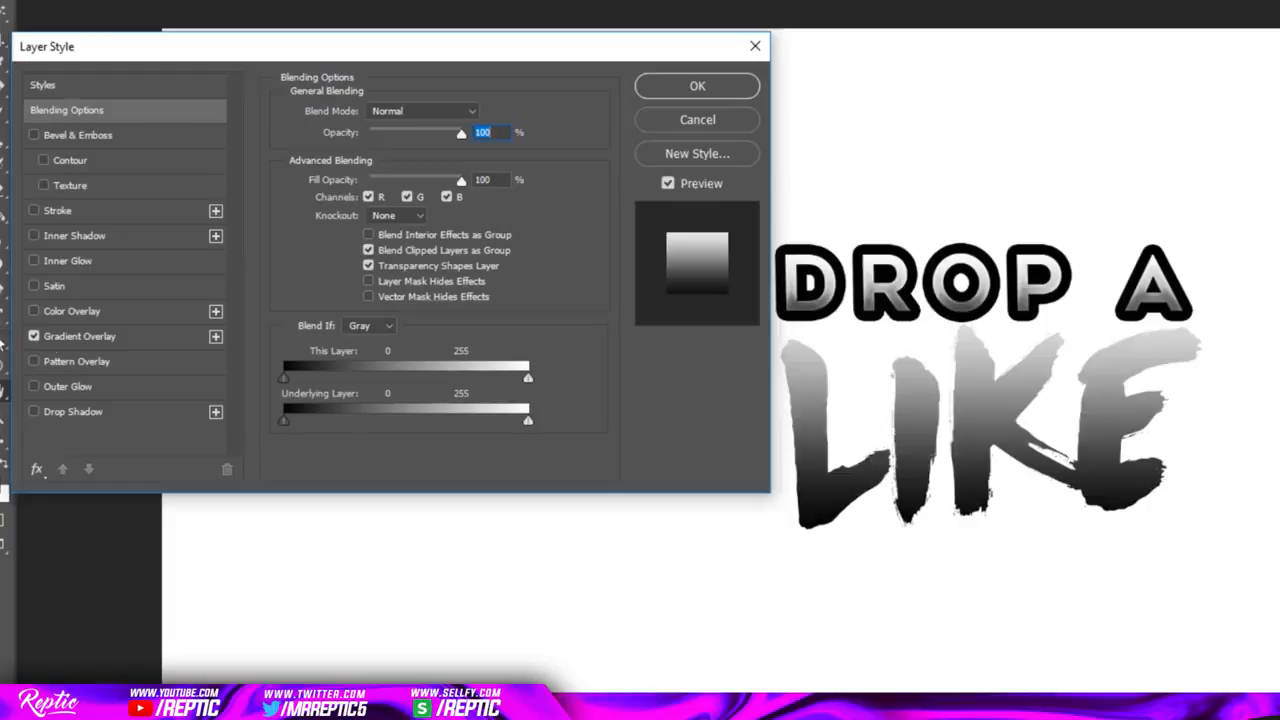
pyautogui.click(130, 341)
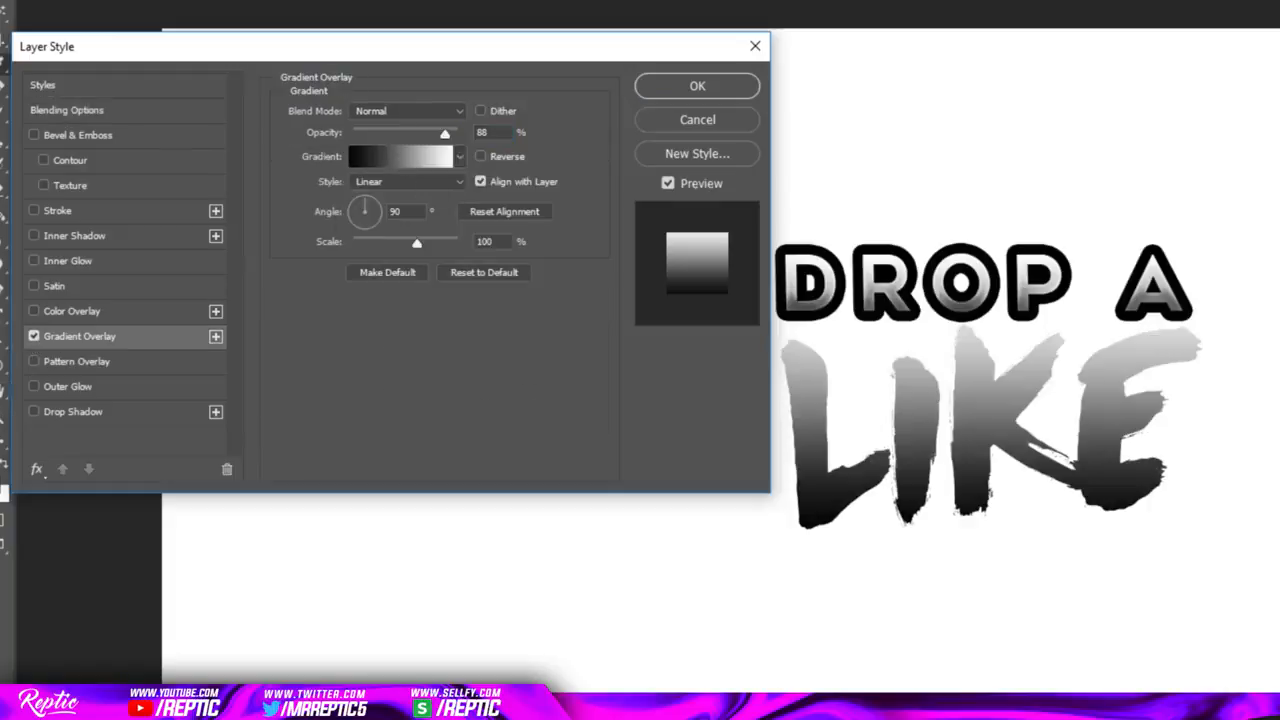
# - Open the "LIKE" layer's overlay gradient for editing and recolor its black starting stop to bright blue
pyautogui.click(400, 156)
pyautogui.moveTo(323, 51); pyautogui.dragTo(315, 65)
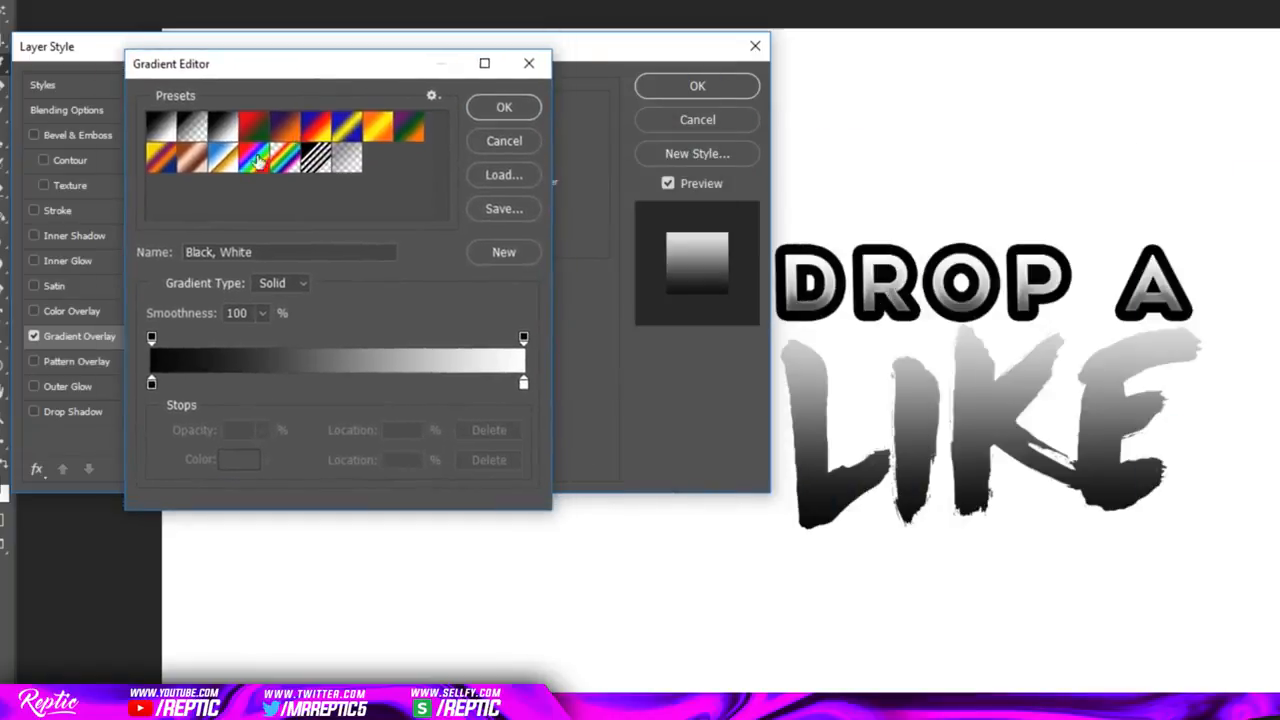
pyautogui.click(151, 384)
pyautogui.click(238, 459)
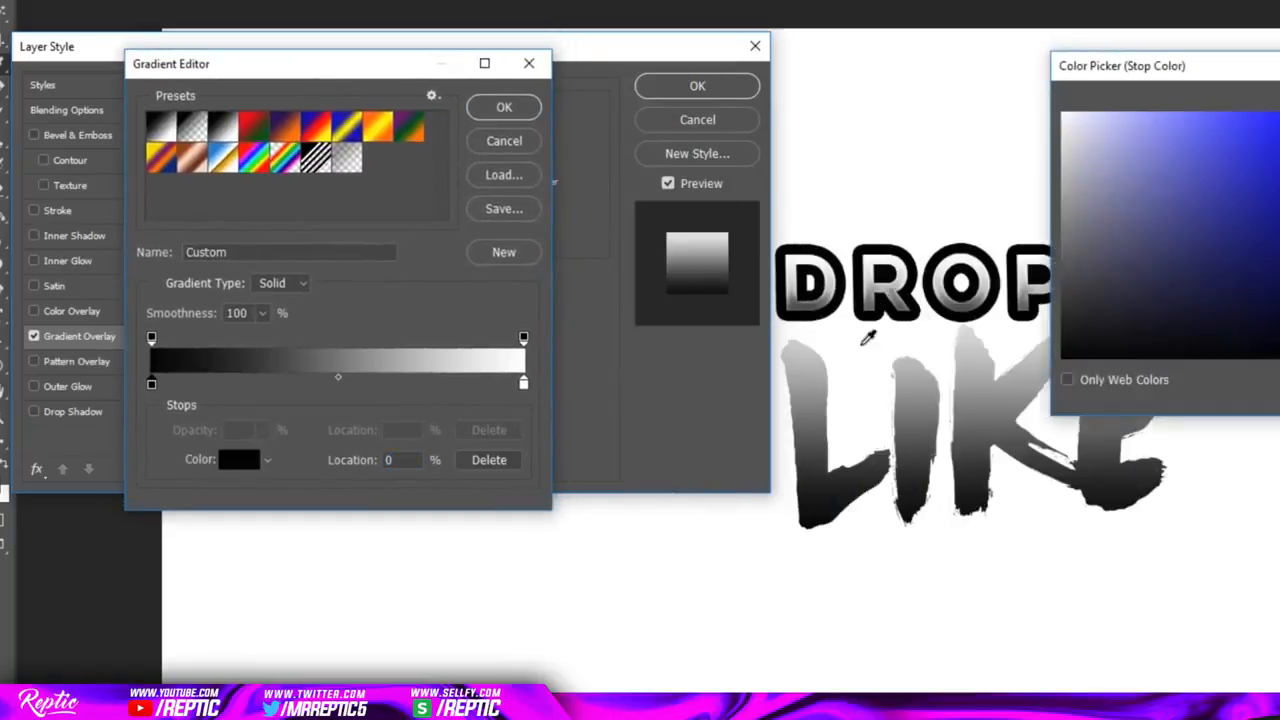
pyautogui.click(1278, 125)
pyautogui.moveTo(1161, 66); pyautogui.dragTo(1279, 35)
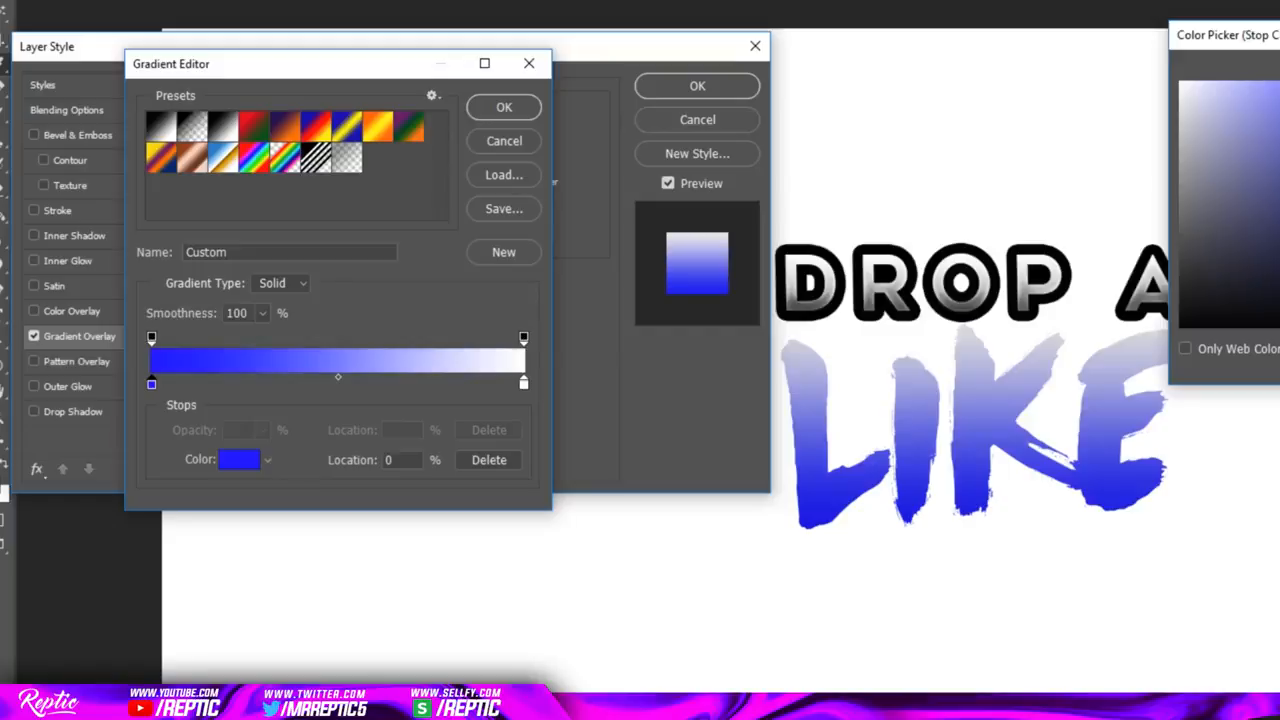
pyautogui.press('Return')
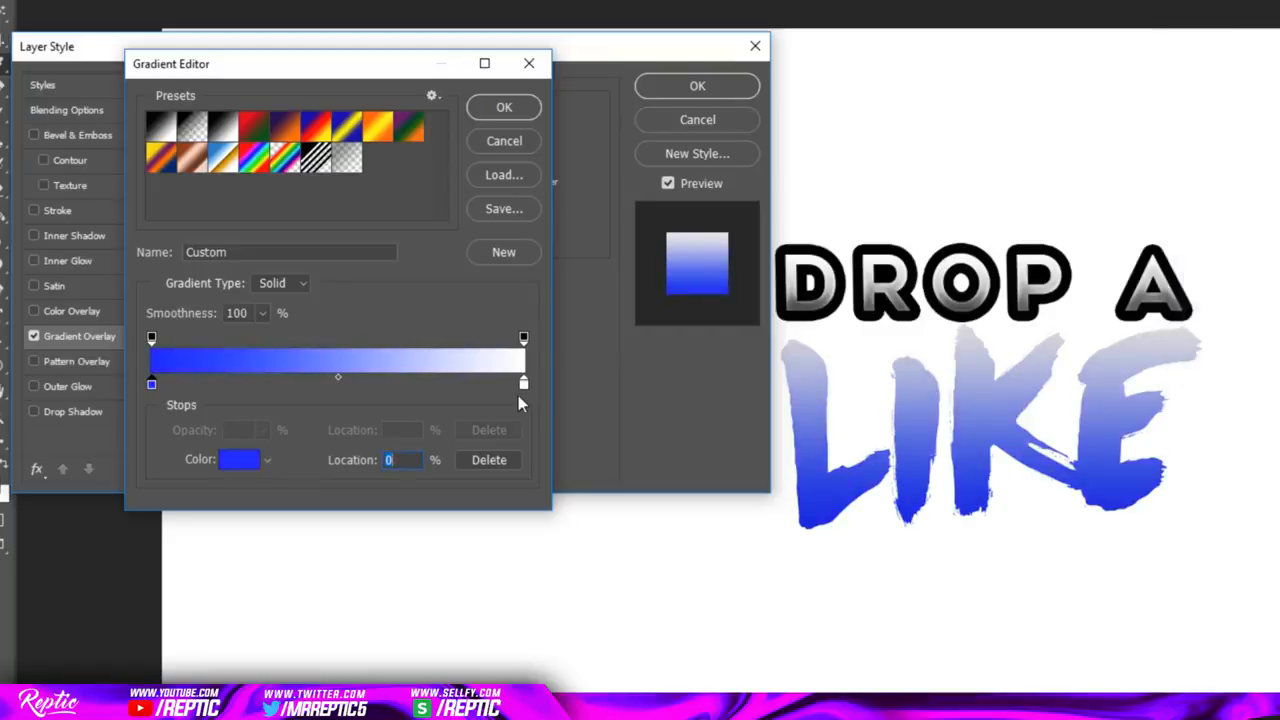
# - Recolor the gradient's white end stop to bright cyan, move it to location 87%, and accept the gradient
pyautogui.click(523, 384)
pyautogui.click(247, 464)
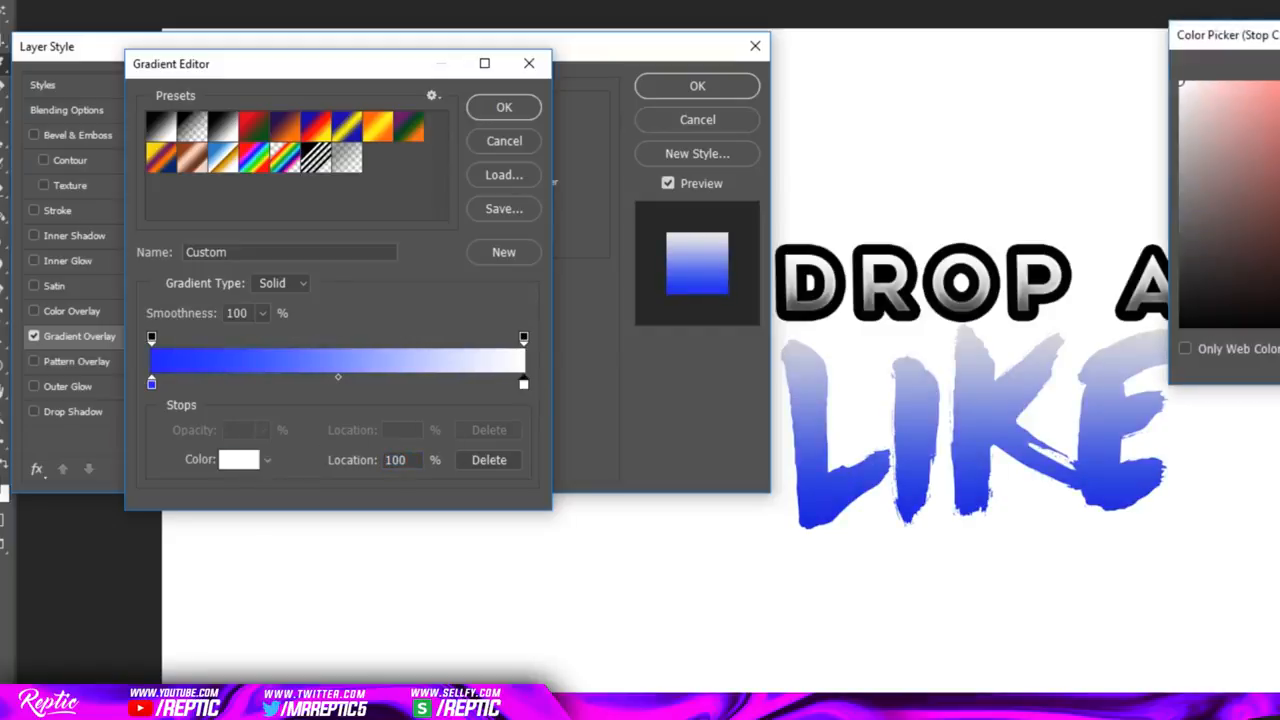
pyautogui.click(1279, 199)
pyautogui.click(1279, 84)
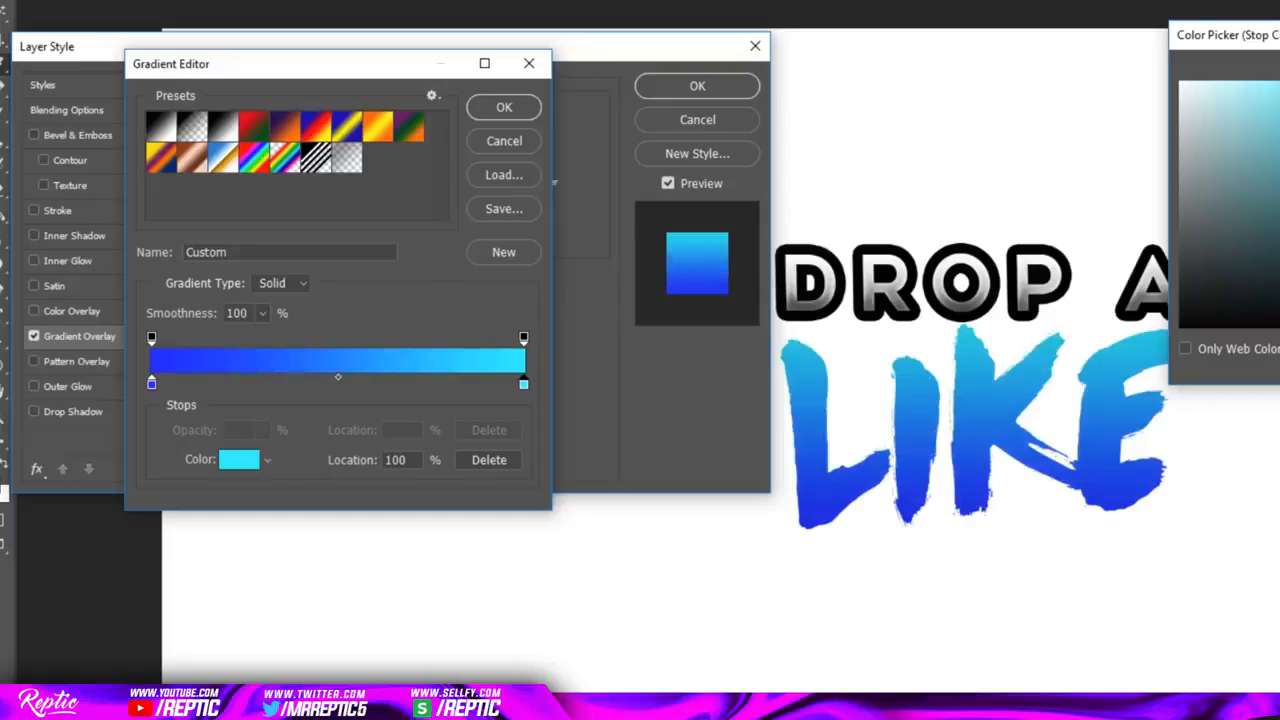
pyautogui.click(1279, 77)
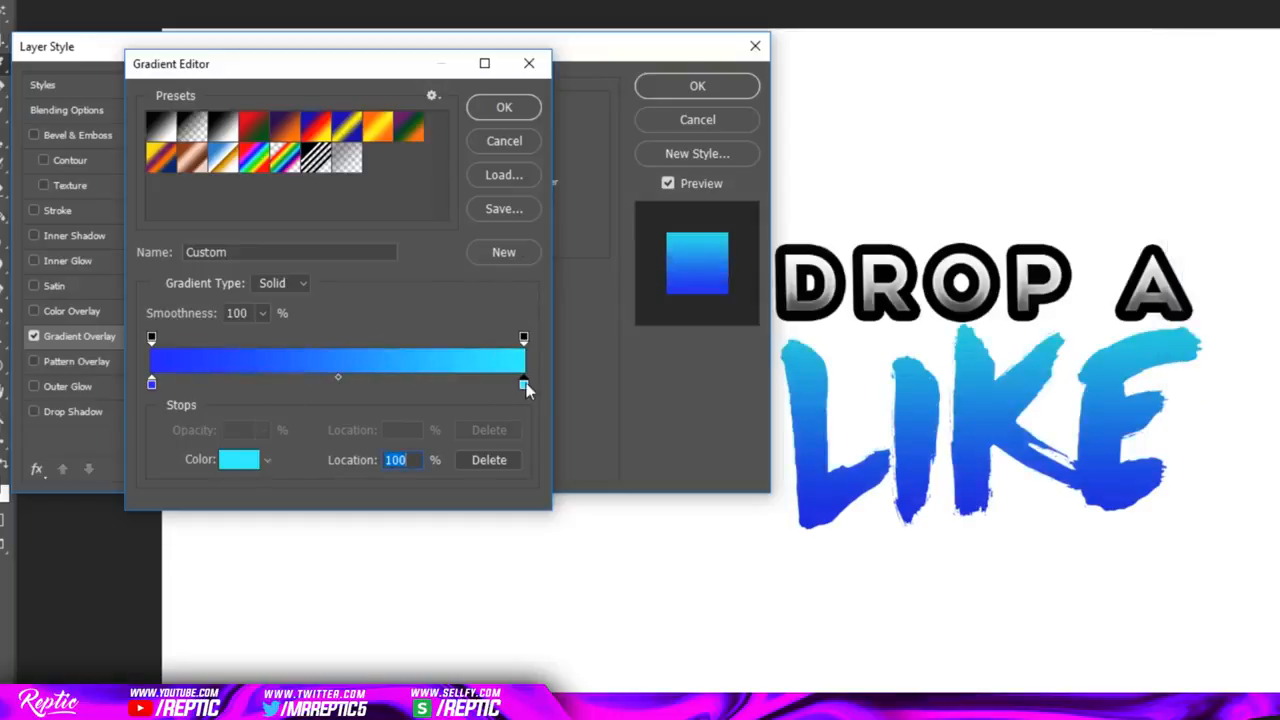
pyautogui.moveTo(522, 388); pyautogui.dragTo(477, 388)
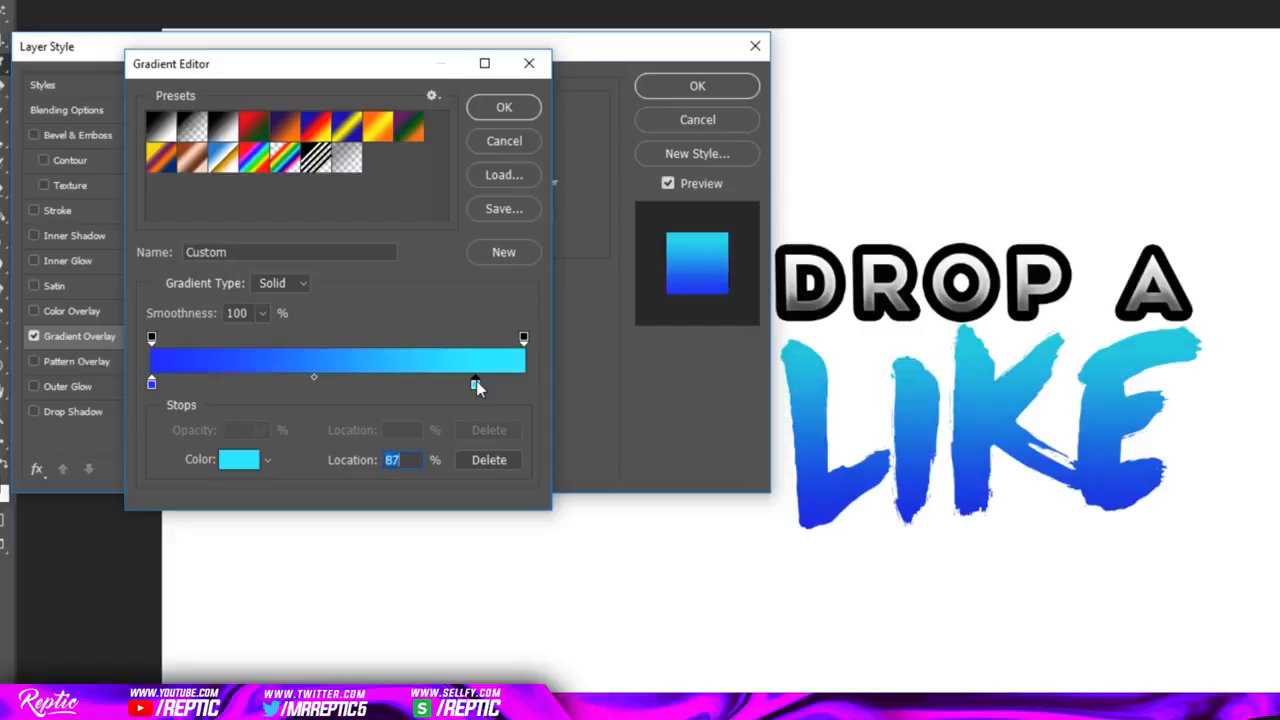
pyautogui.click(505, 108)
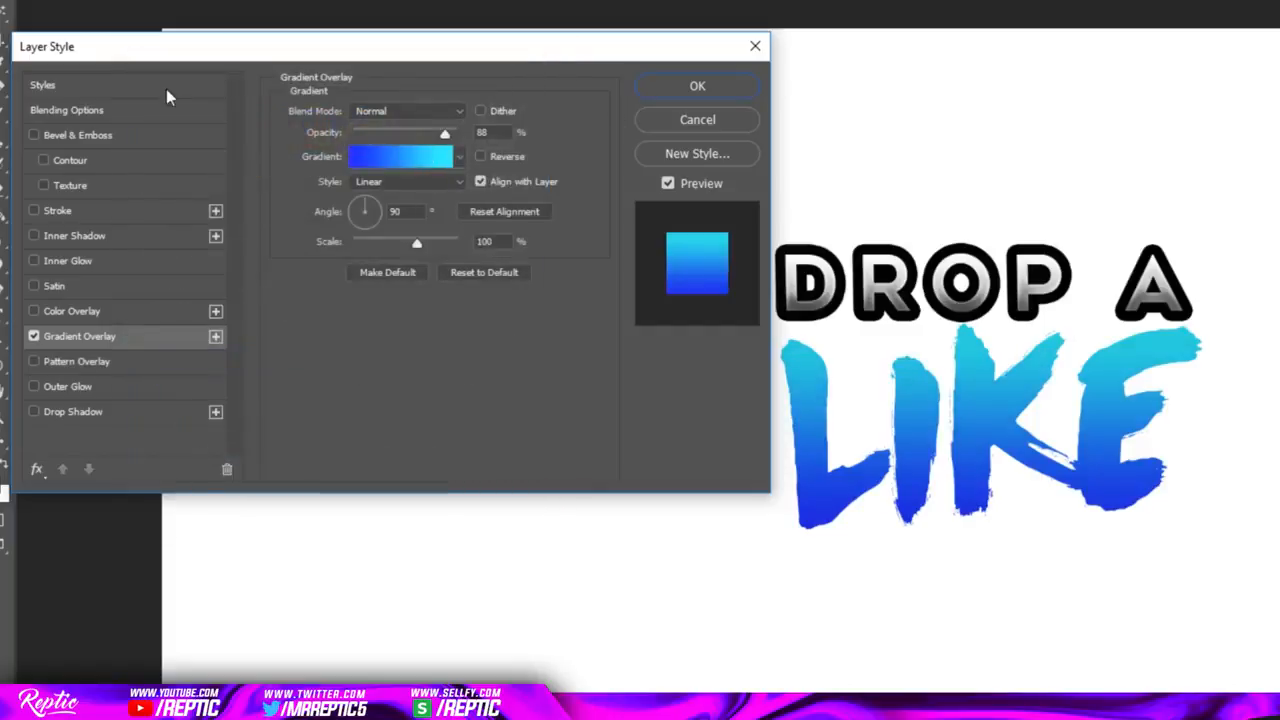
# - Add a white Inner Glow to "LIKE" in Overlay mode at 100% opacity, with its size raised to about 38 px
pyautogui.click(34, 261)
pyautogui.click(118, 262)
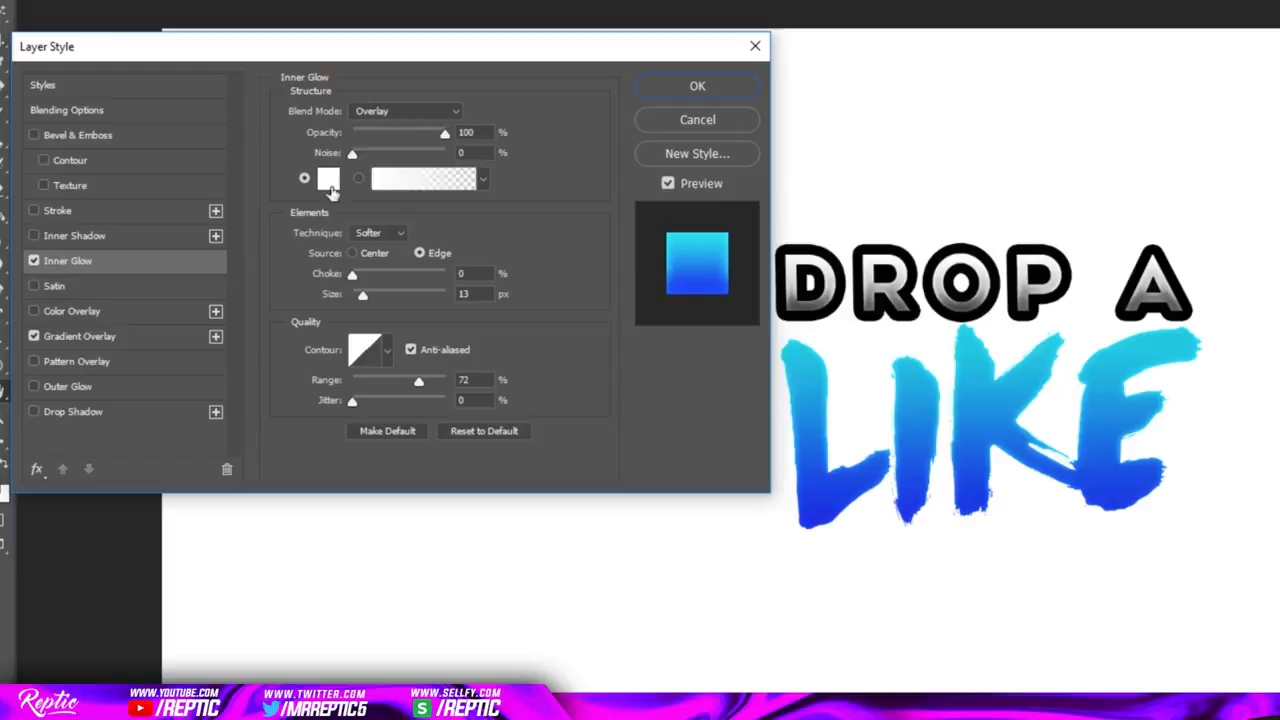
pyautogui.moveTo(378, 294); pyautogui.dragTo(372, 299)
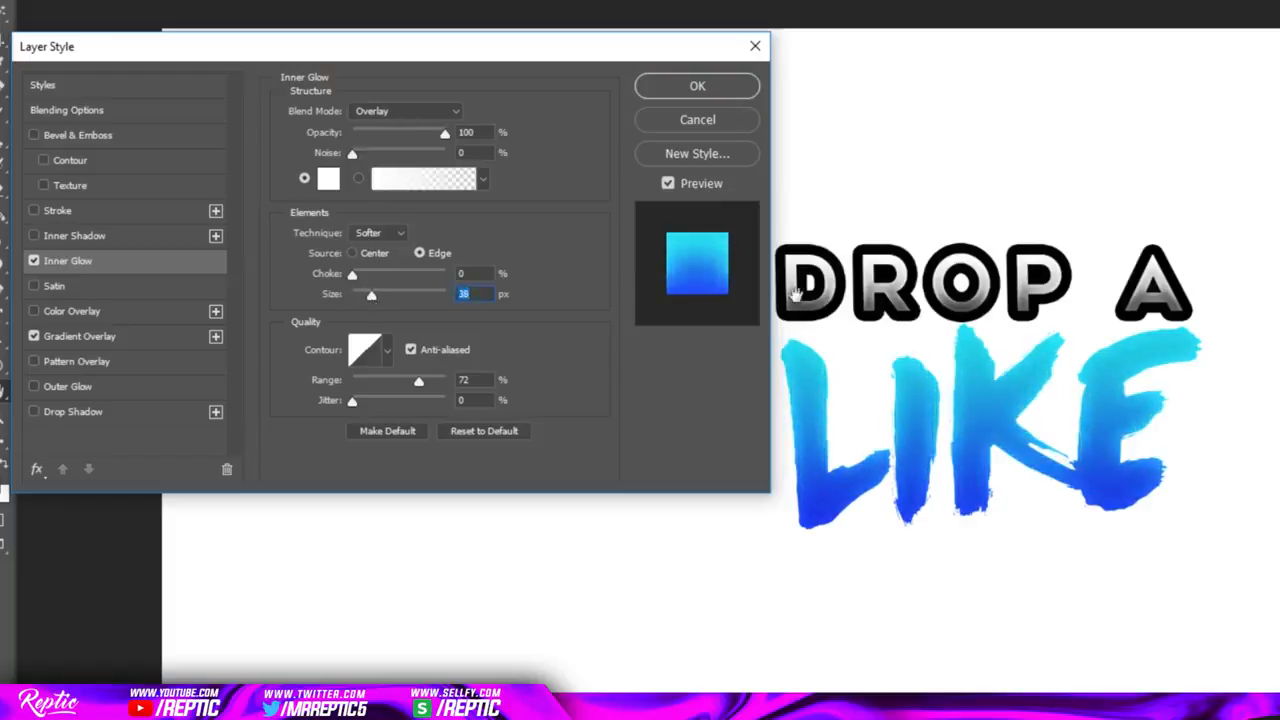
# - Add a white Overlay Inner Shadow to "LIKE" with a size of 24 px and a choke of about 20%
pyautogui.click(38, 236)
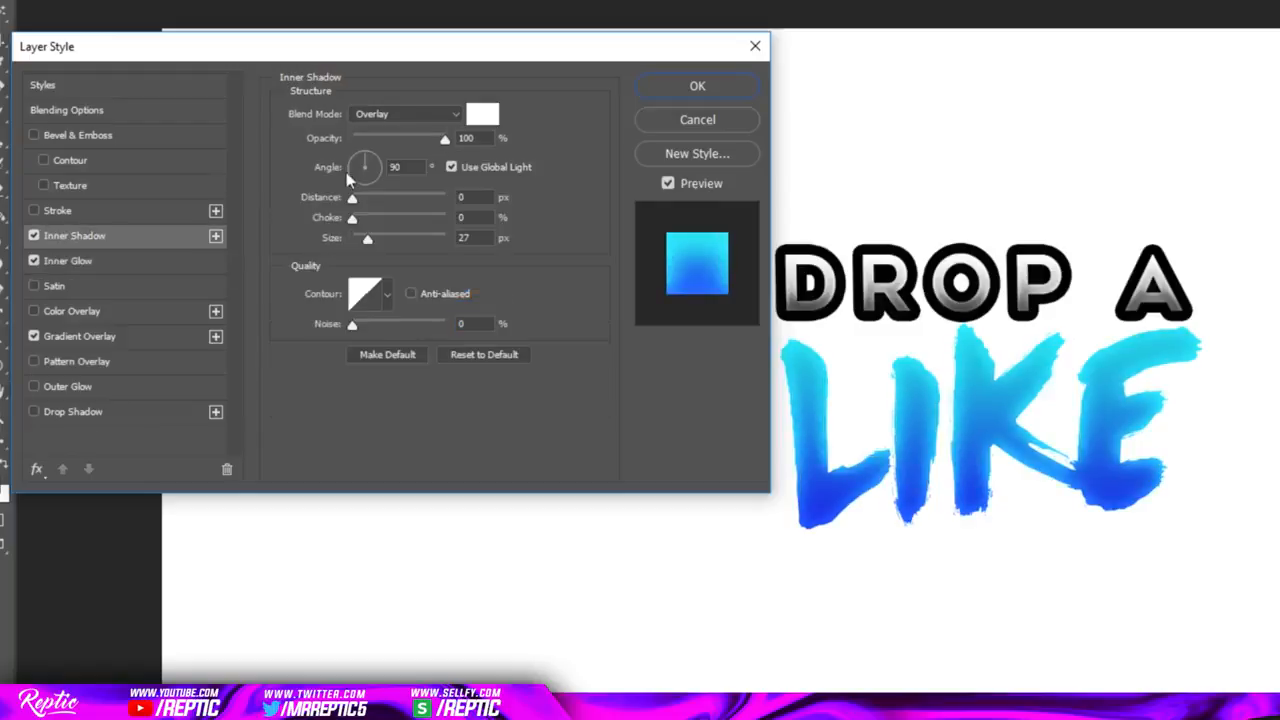
pyautogui.moveTo(368, 239); pyautogui.dragTo(370, 240)
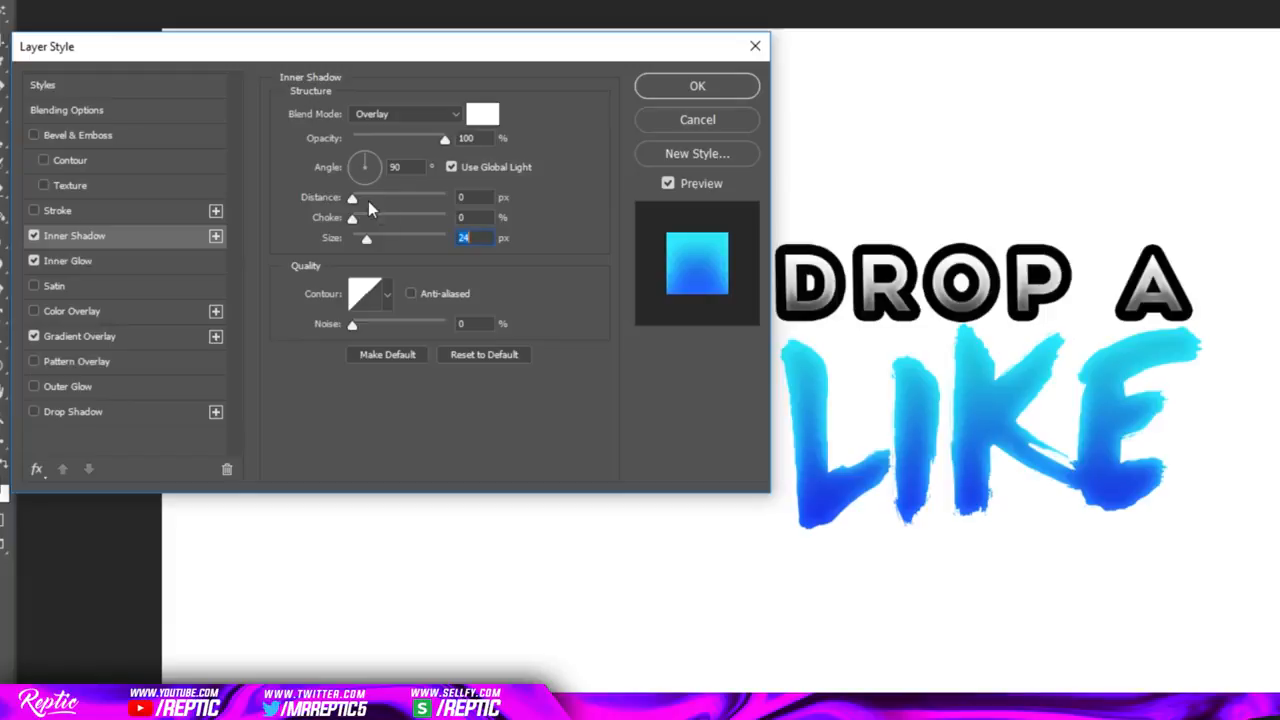
pyautogui.moveTo(363, 218)
pyautogui.mouseDown()
pyautogui.moveTo(403, 220)
pyautogui.moveTo(371, 219)
pyautogui.mouseUp()
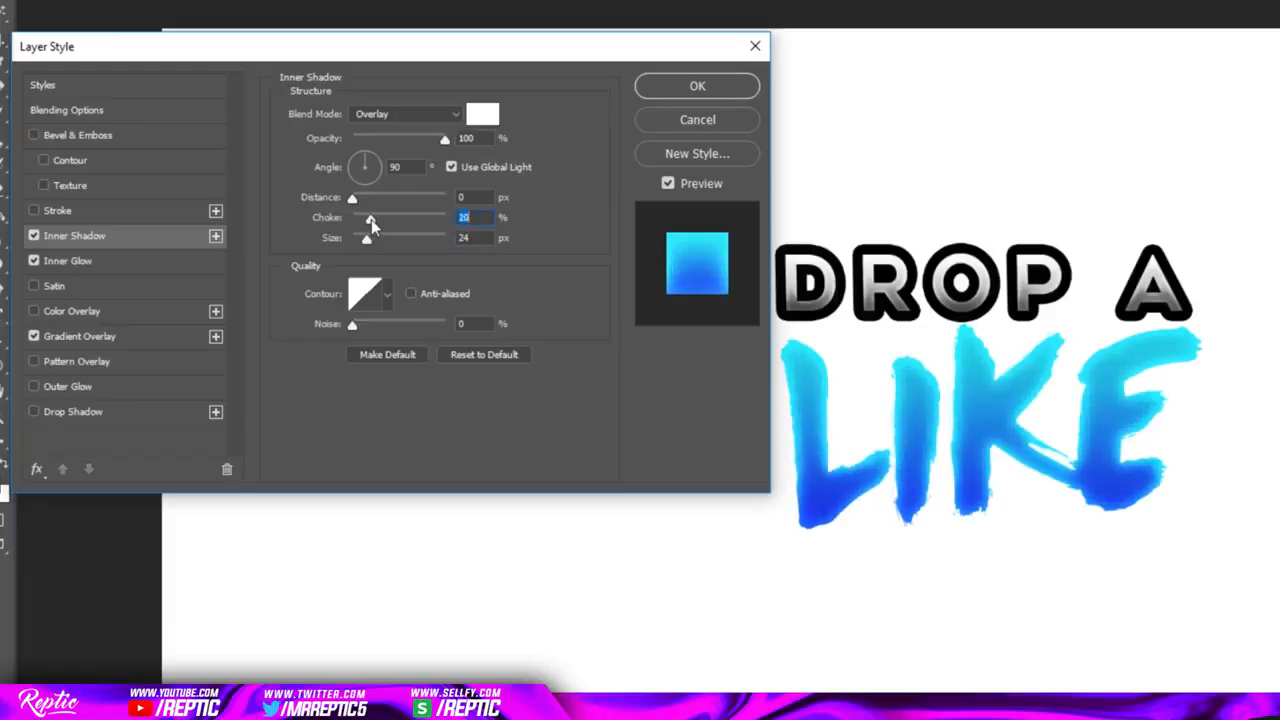
# - Add a black outside Stroke of about 21 px to "LIKE" and apply the layer style
pyautogui.click(57, 210)
pyautogui.moveTo(359, 111); pyautogui.dragTo(366, 116)
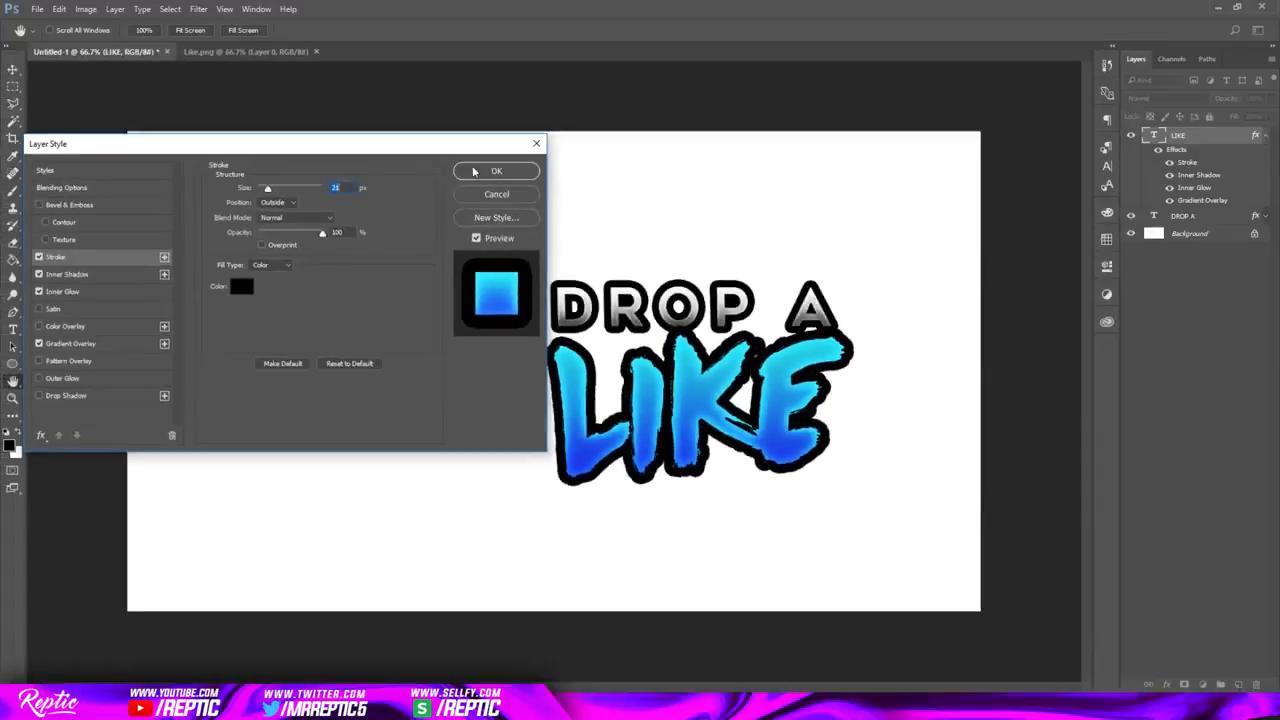
pyautogui.click(676, 87)
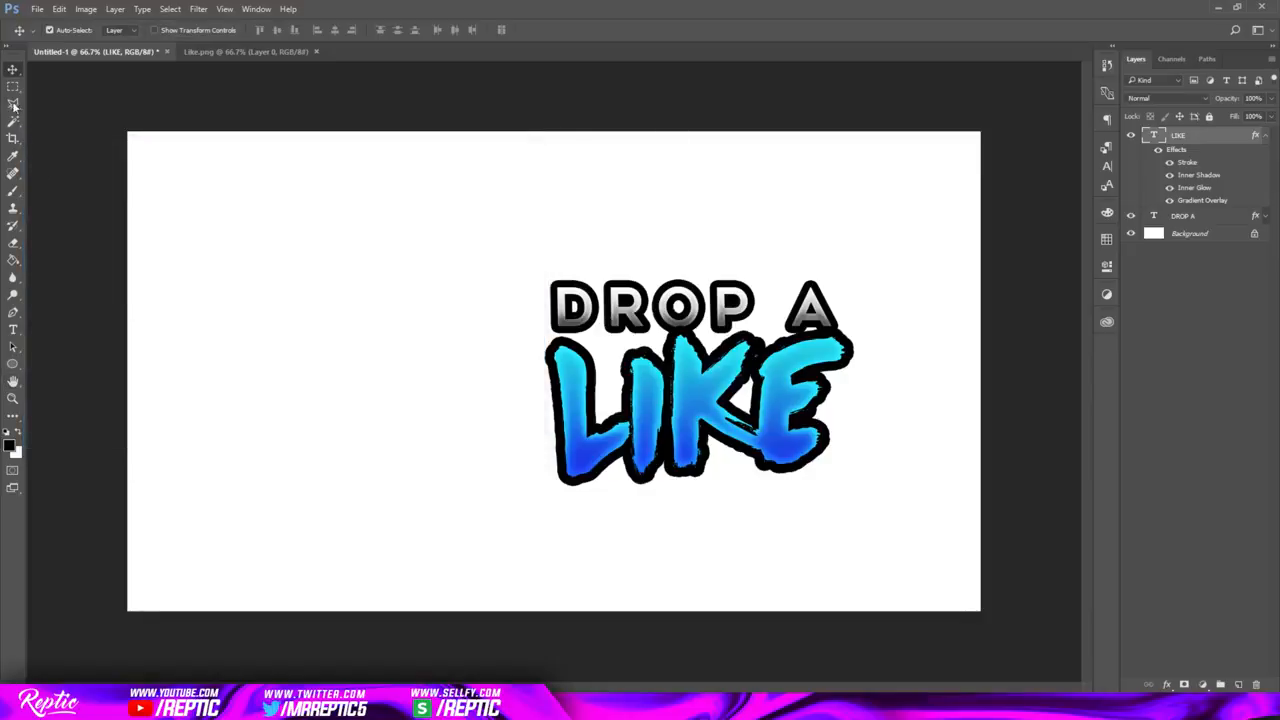
# - Reposition the "LIKE" text horizontally and nudge it until it sits centered beneath "DROP A"
pyautogui.moveTo(732, 386); pyautogui.dragTo(760, 383)
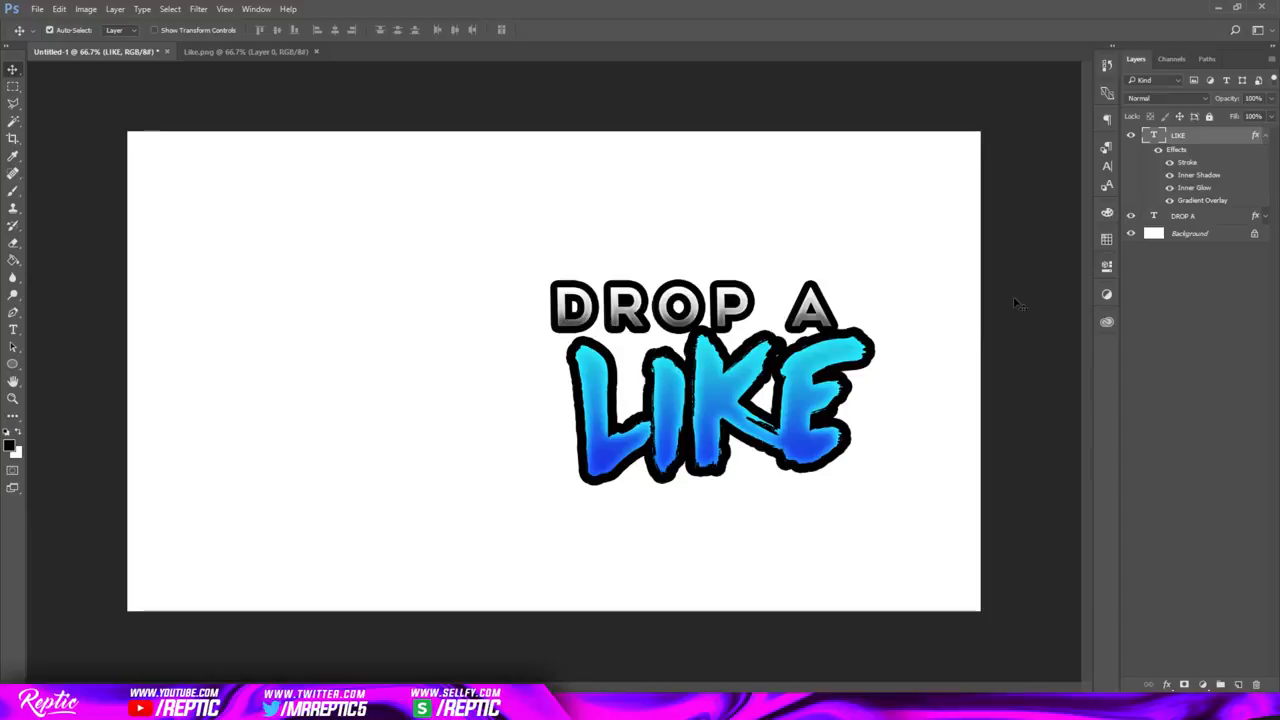
pyautogui.press('Left')
pyautogui.press('Left')
pyautogui.press('Left')
pyautogui.press('Left')
pyautogui.press('Left')
pyautogui.press('Left')
pyautogui.press('Left')
pyautogui.press('Left')
pyautogui.press('Left')
pyautogui.press('Left')
pyautogui.press('Left')
pyautogui.press('Left')
pyautogui.press('Left')
pyautogui.press('Left')
pyautogui.press('Left')
pyautogui.press('Left')
pyautogui.press('Left')
pyautogui.press('Left')
pyautogui.press('Left')
pyautogui.press('Left')
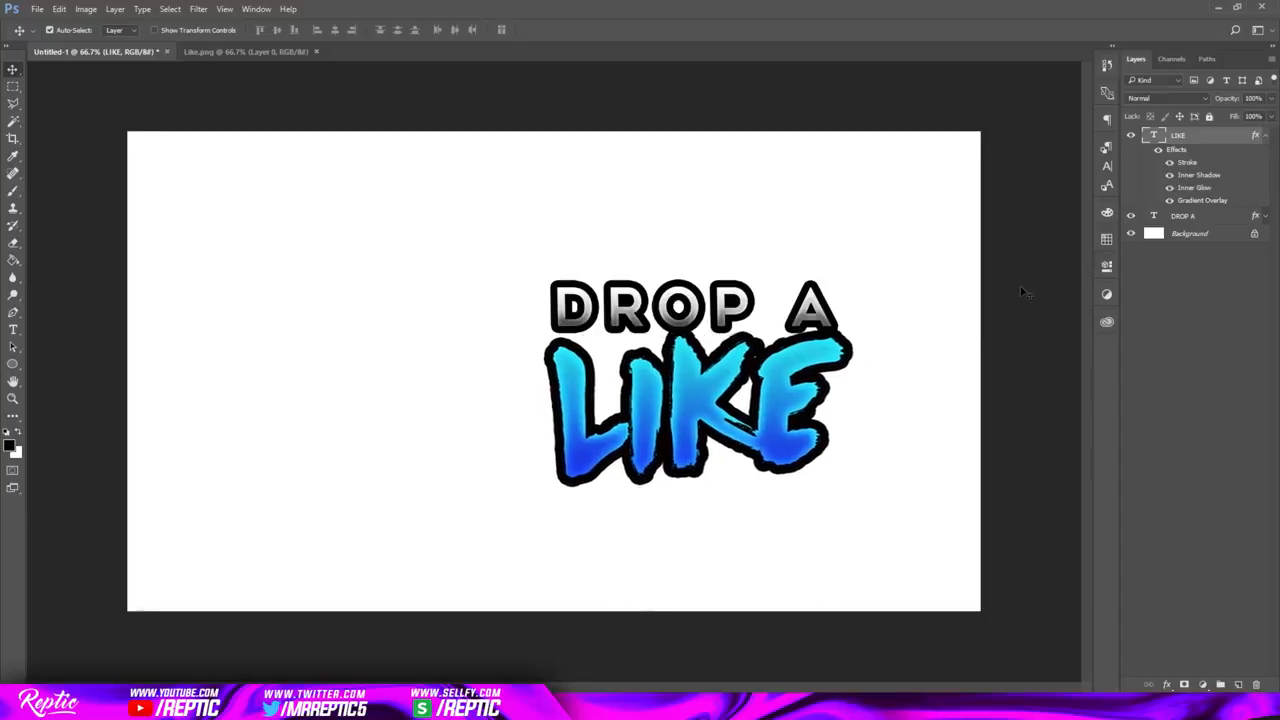
pyautogui.press('Right')
pyautogui.press('Right')
pyautogui.press('Right')
pyautogui.press('Right')
pyautogui.press('Right')
pyautogui.press('Right')
pyautogui.press('Right')
pyautogui.press('Right')
pyautogui.press('Right')
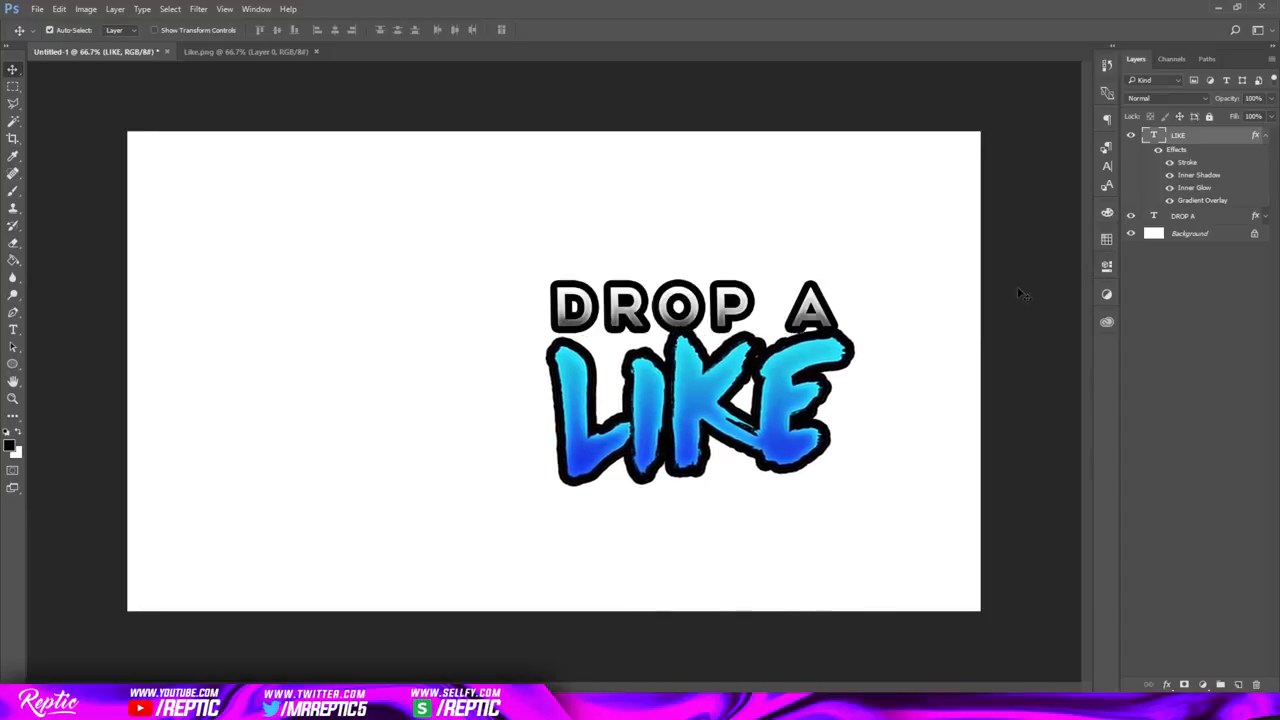